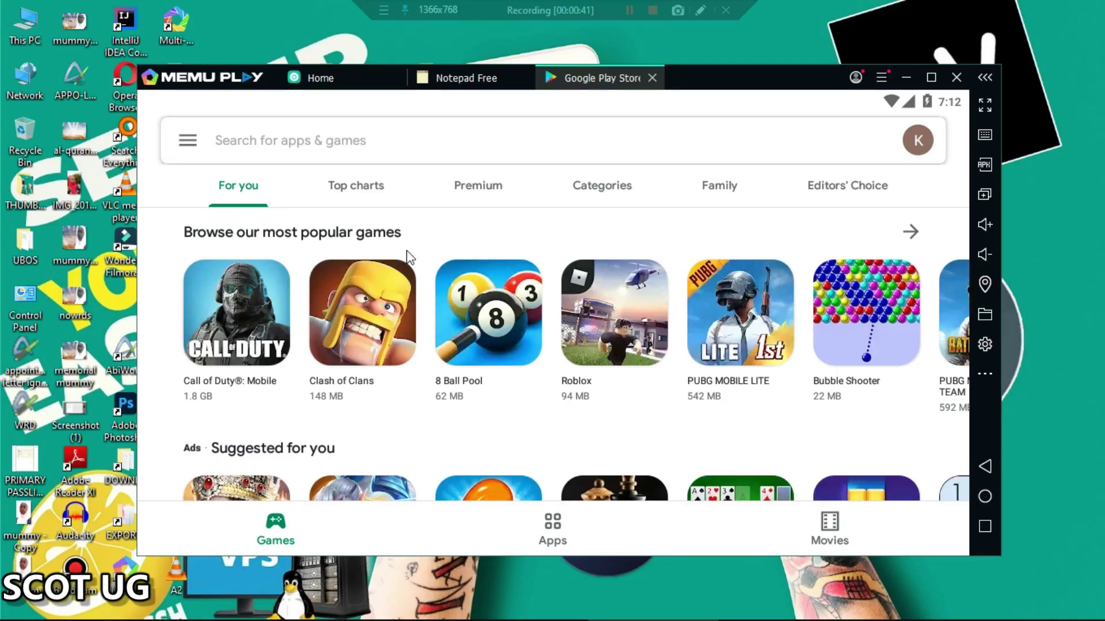
Search the Play Store for 'napster'.
left_click(415, 141)
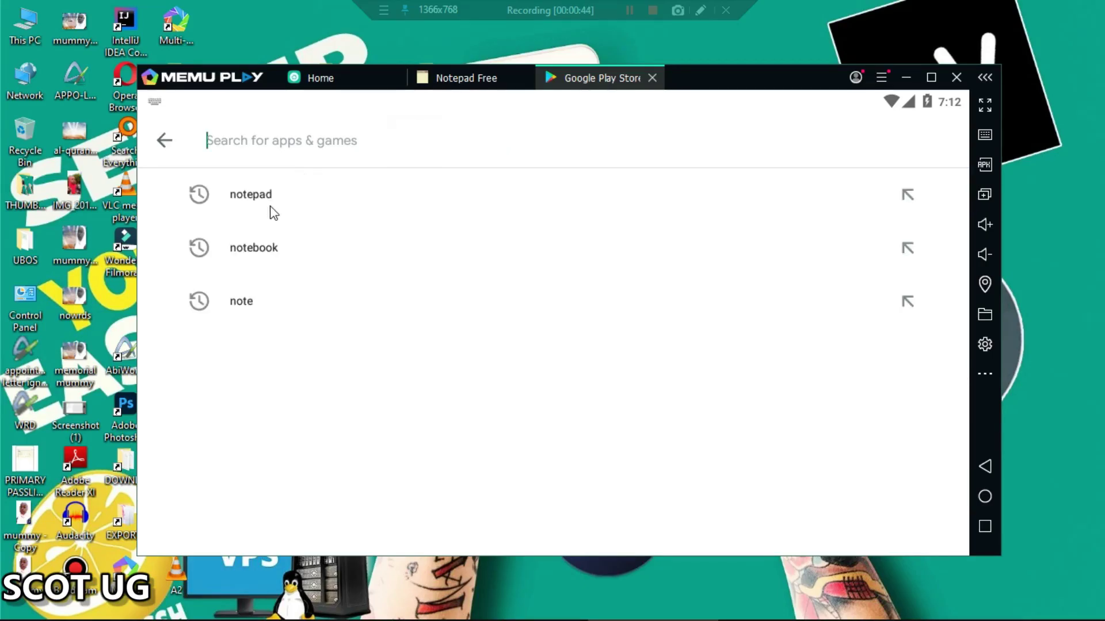
type("n")
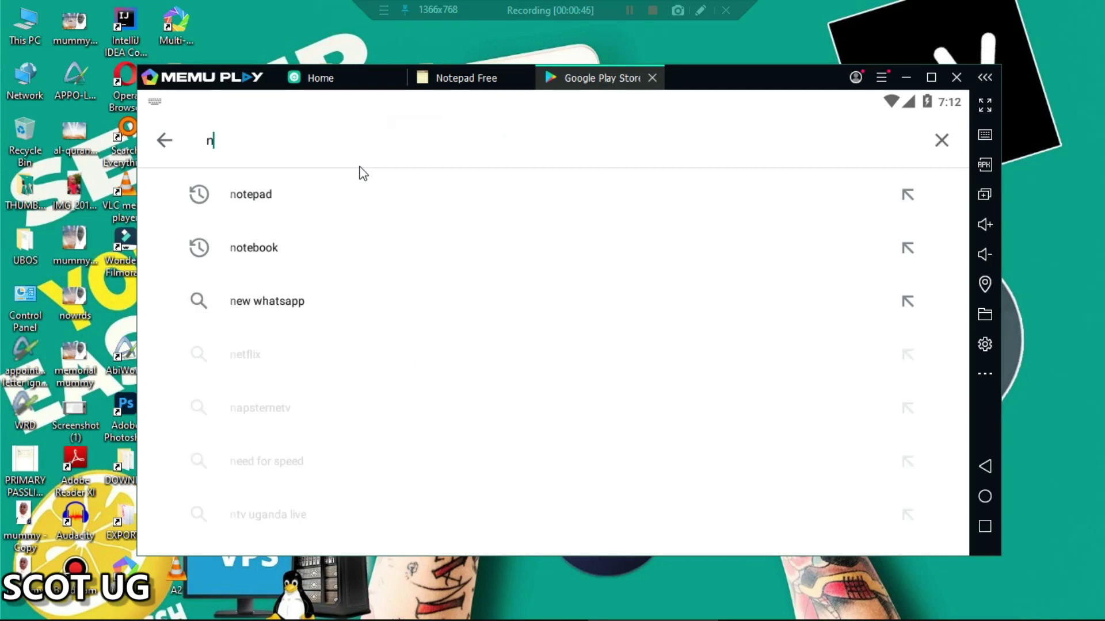
type("apster")
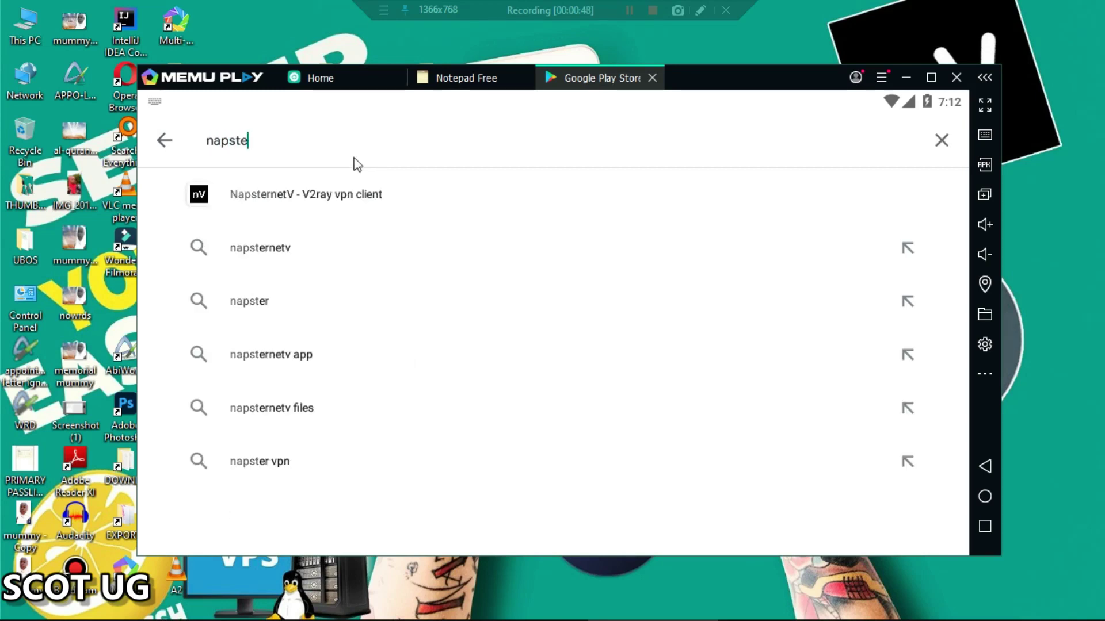
Install NapsternetV - V2ray vpn client from its store page, check the download in notifications, and open it.
left_click(353, 197)
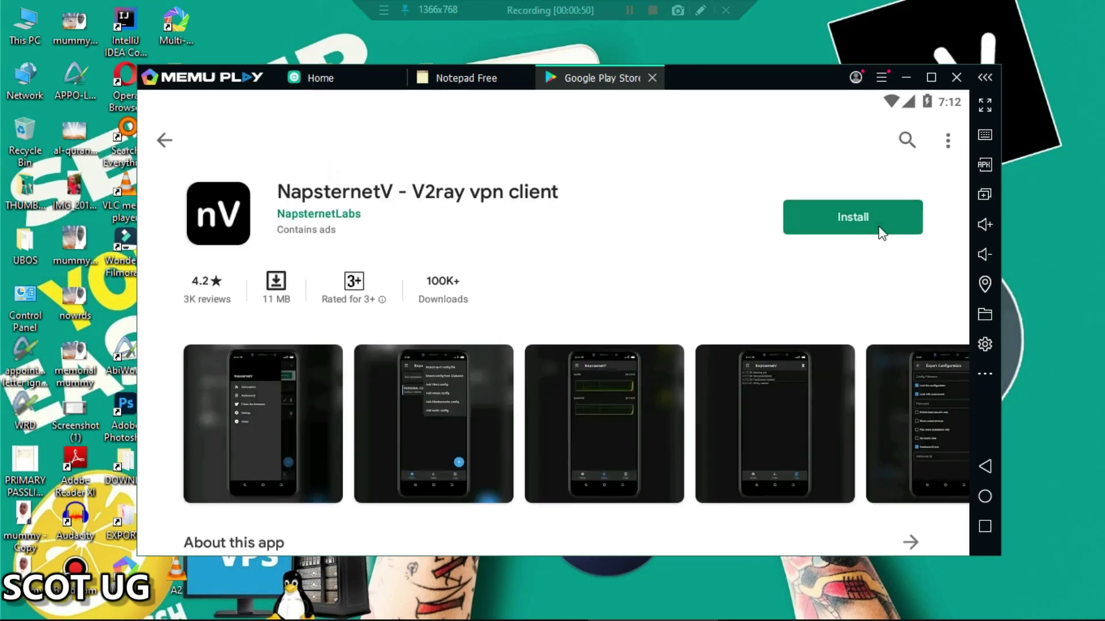
left_click(871, 221)
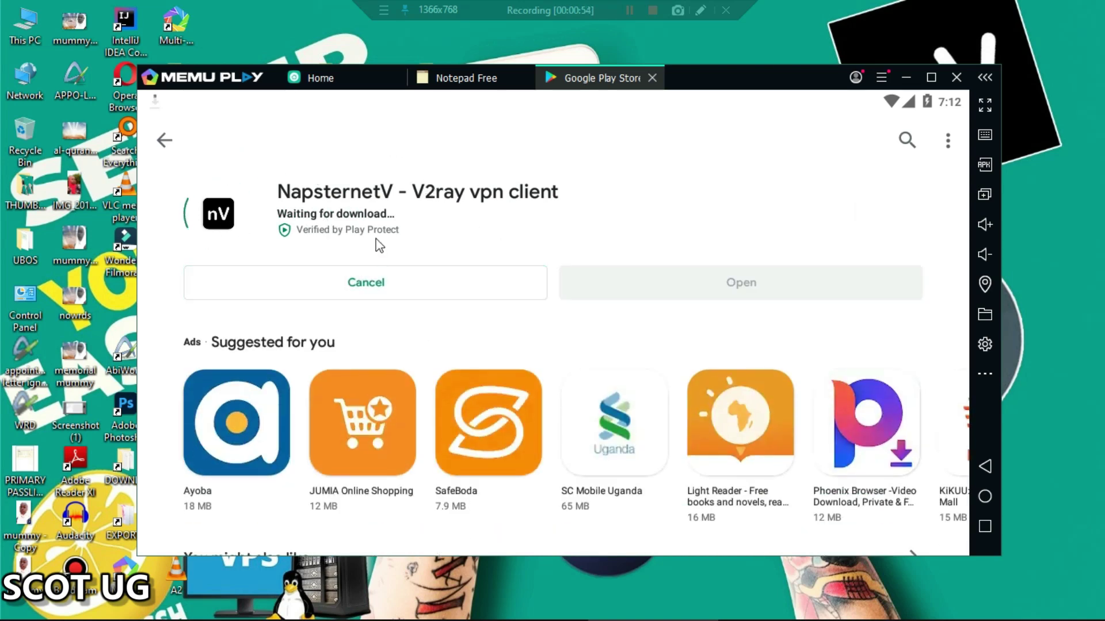
left_click(349, 104)
left_click_drag(352, 167, 390, 244)
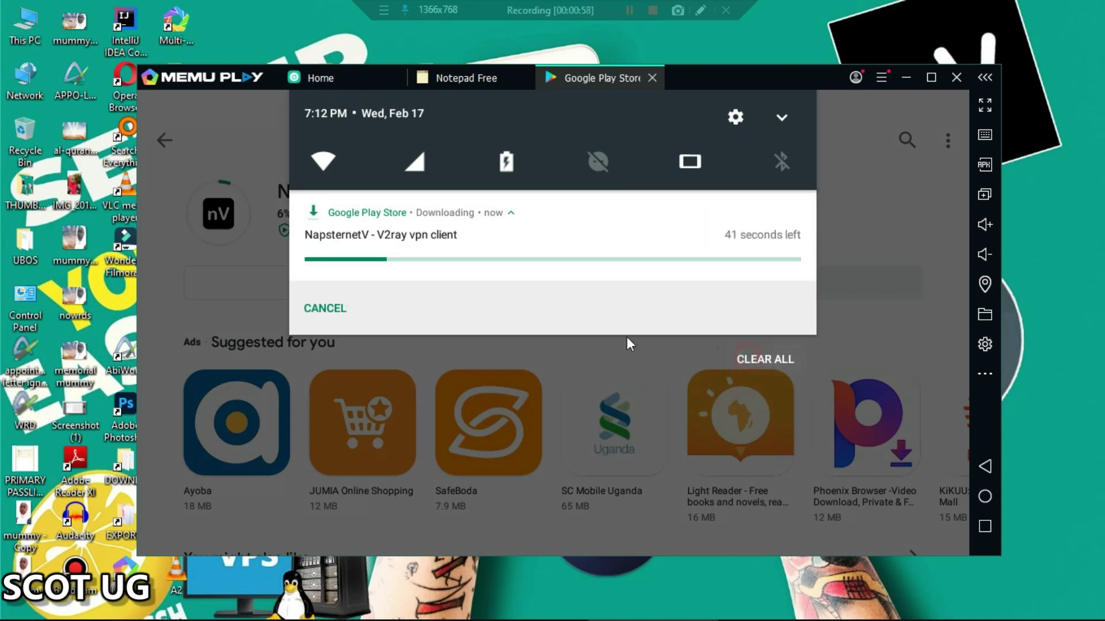
left_click(627, 336)
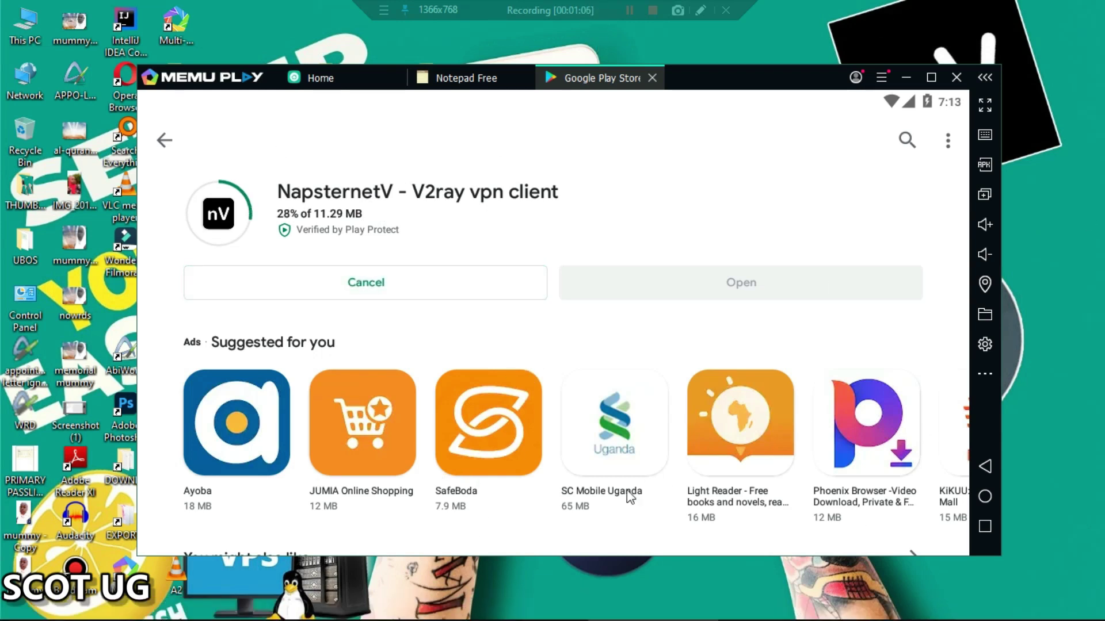
scroll(662, 425, "down", 15)
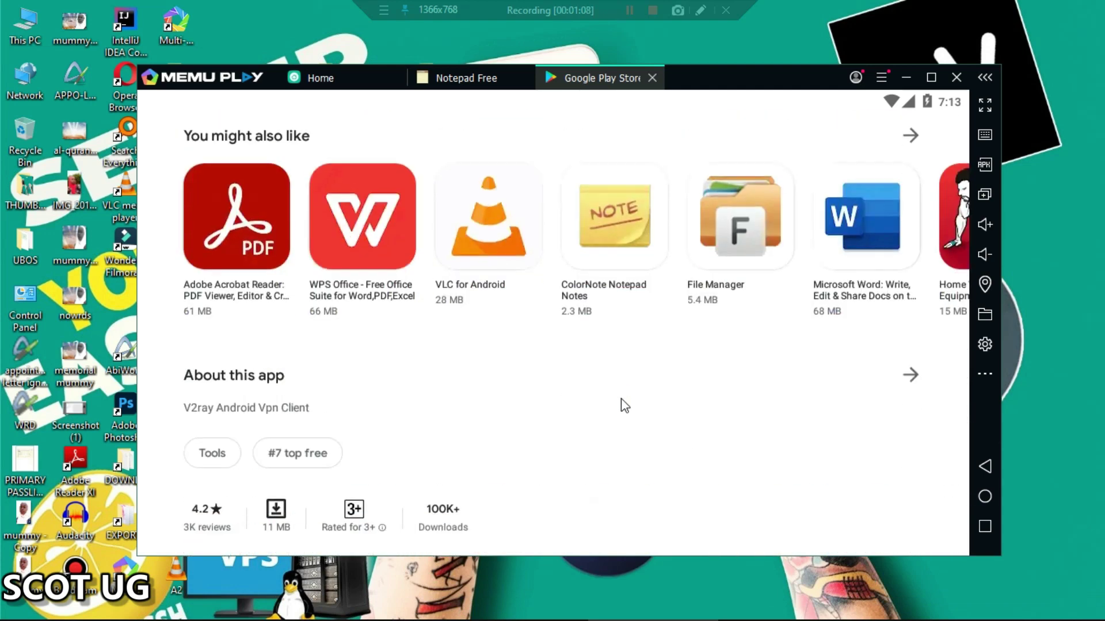
scroll(622, 399, "down", 1)
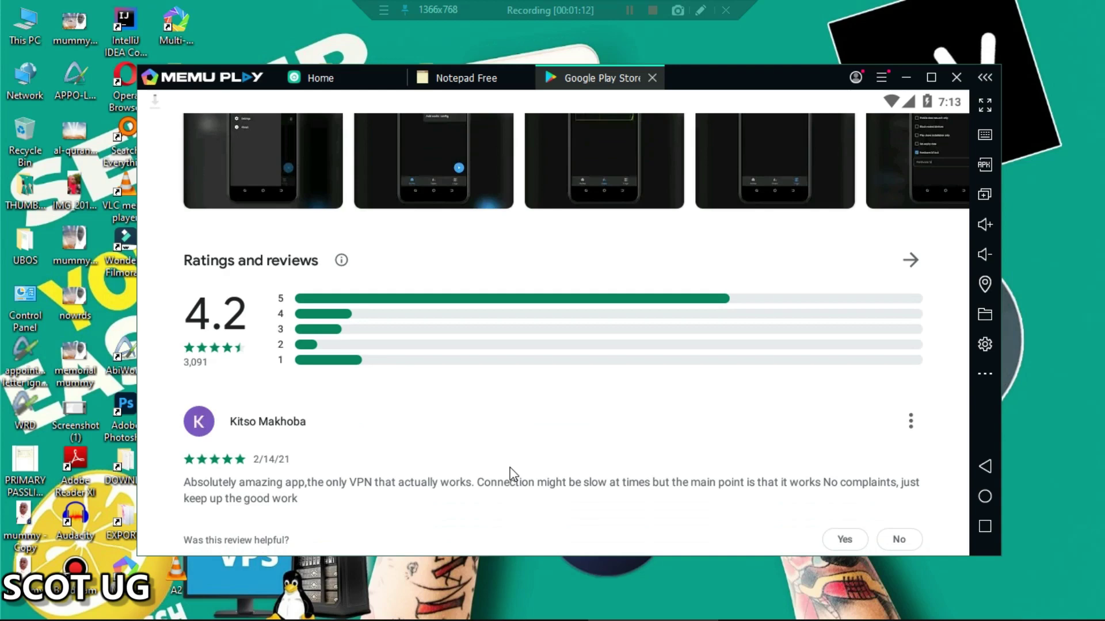
scroll(523, 404, "down", 6)
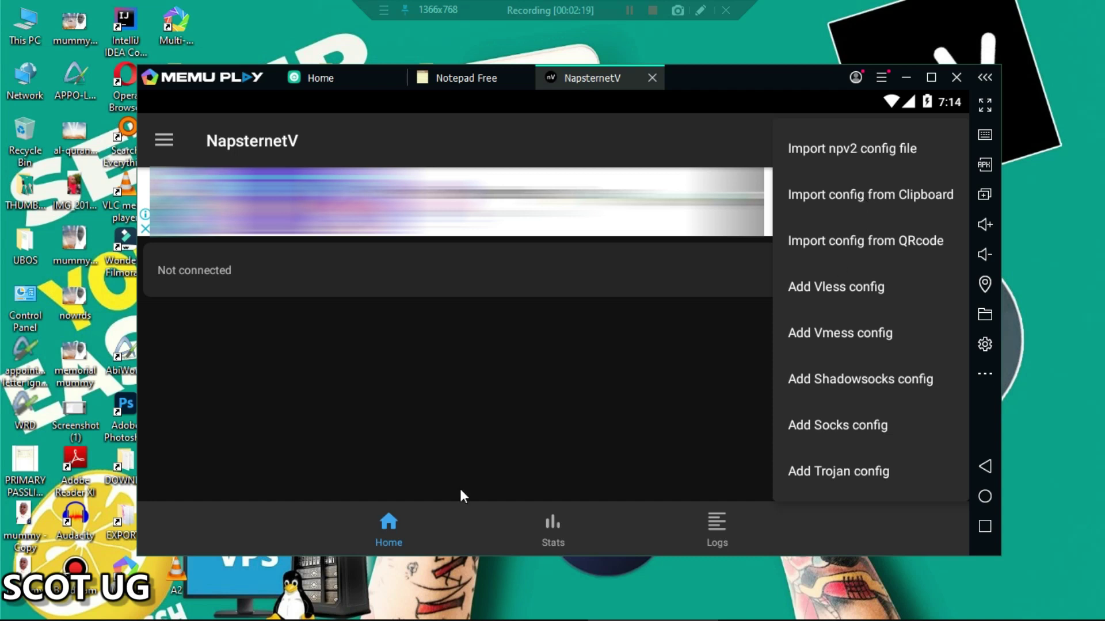
Bring up the v2rayN screenshot showing the SCOTUG server's QR code.
mouse_move(363, 610)
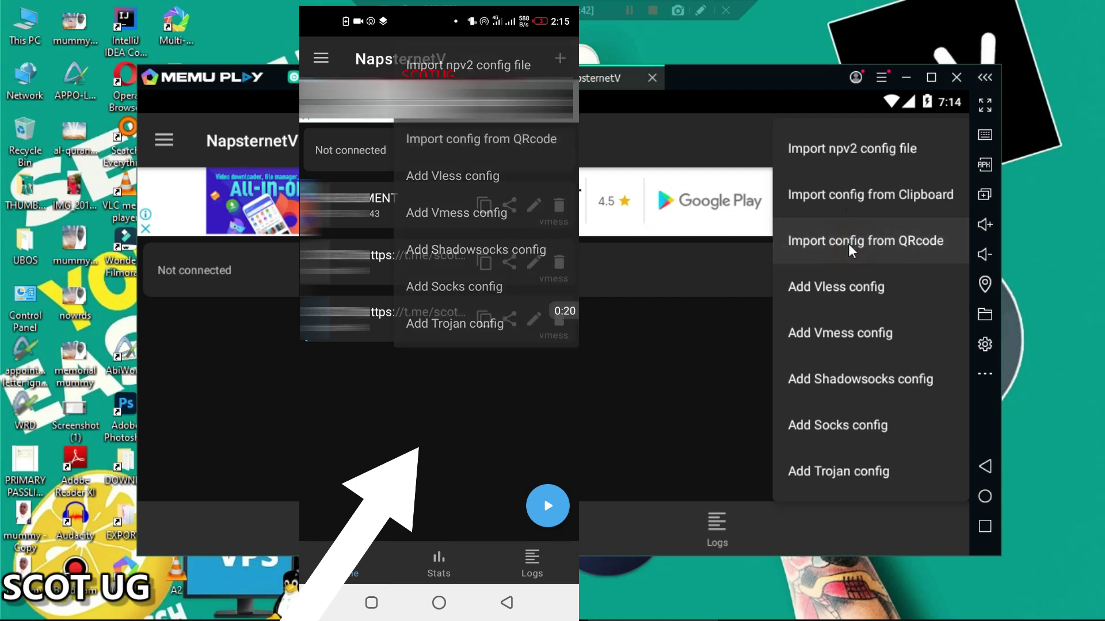
Try Import config from QRcode, then close Windows Photo Viewer to return to MEmu.
left_click(849, 243)
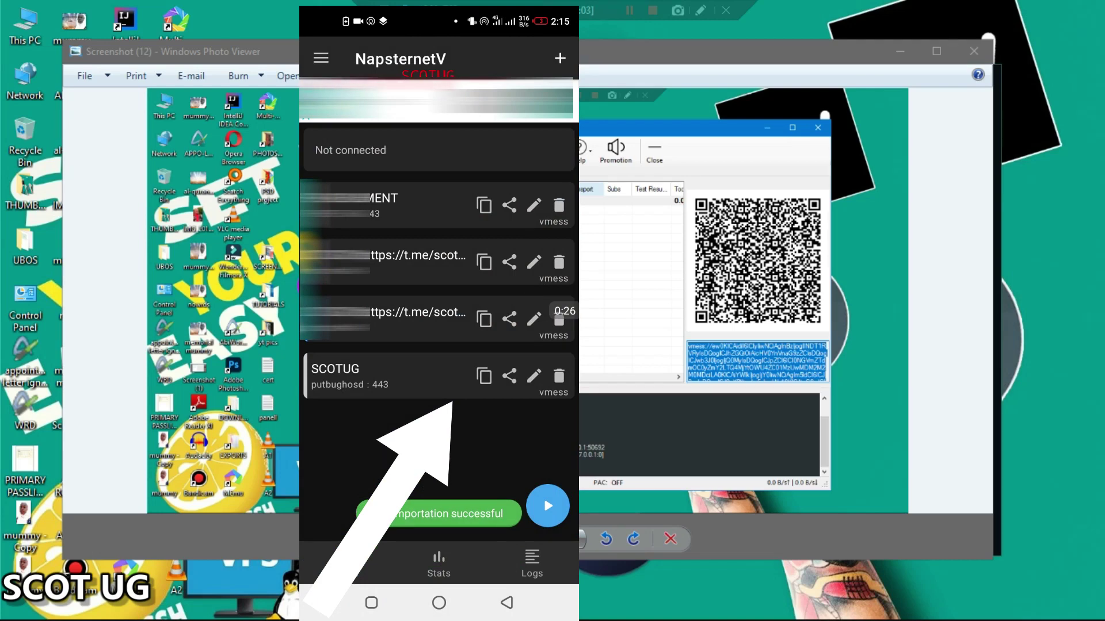
key("alt+F4")
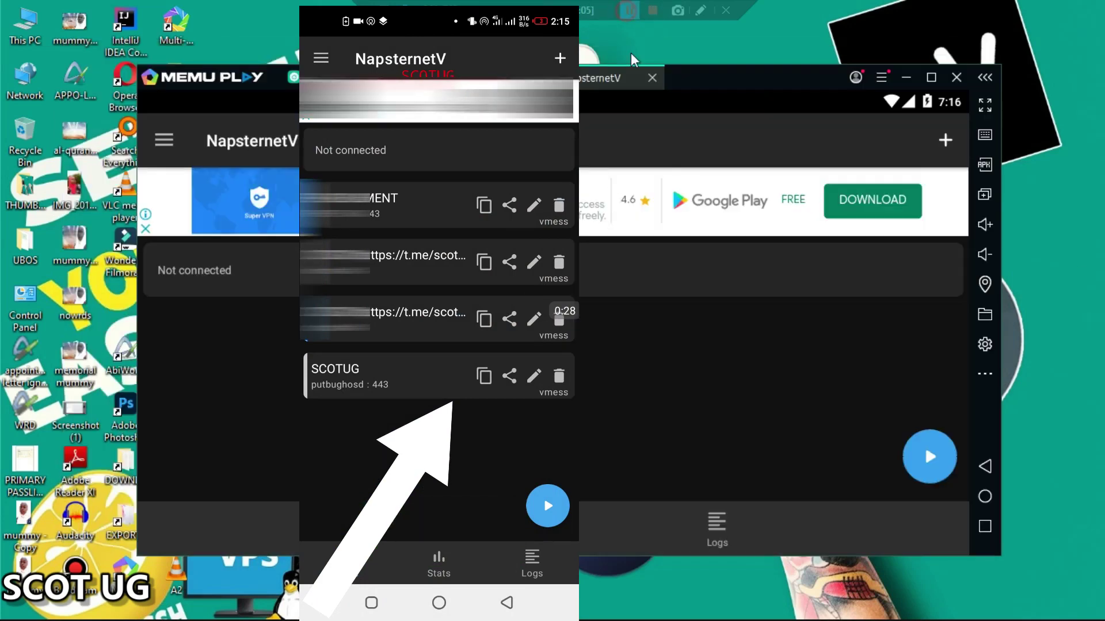
Copy the vmess text from Notepad and import it from the clipboard, adding SCOTUG (foxevoh.tk : 443).
left_click(946, 141)
left_click(806, 199)
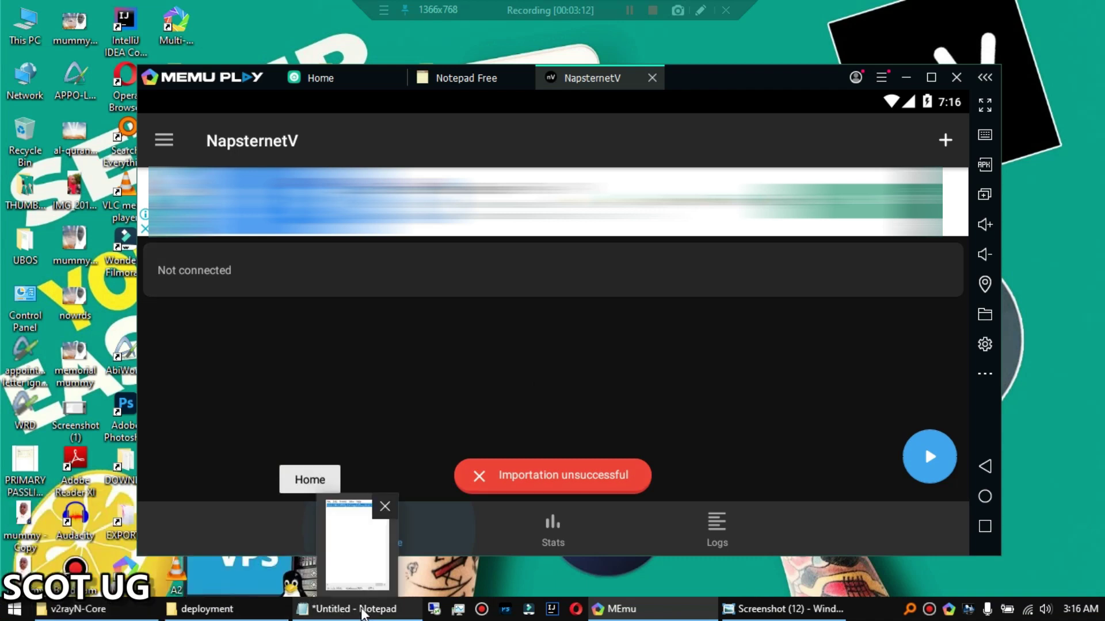
left_click(360, 609)
right_click(610, 68)
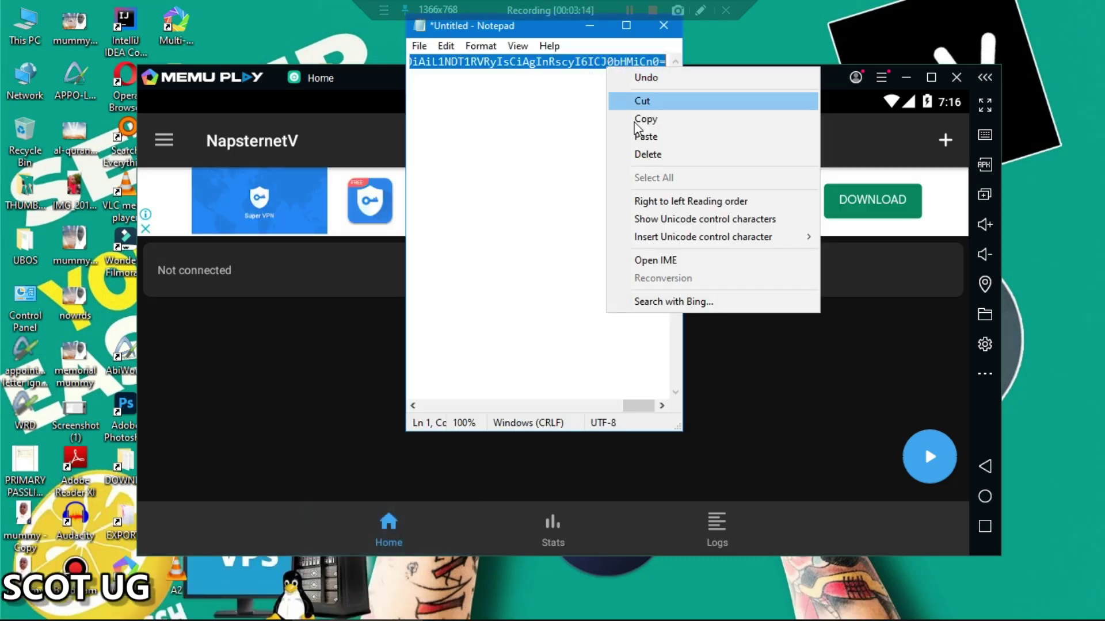
left_click(639, 119)
left_click(593, 27)
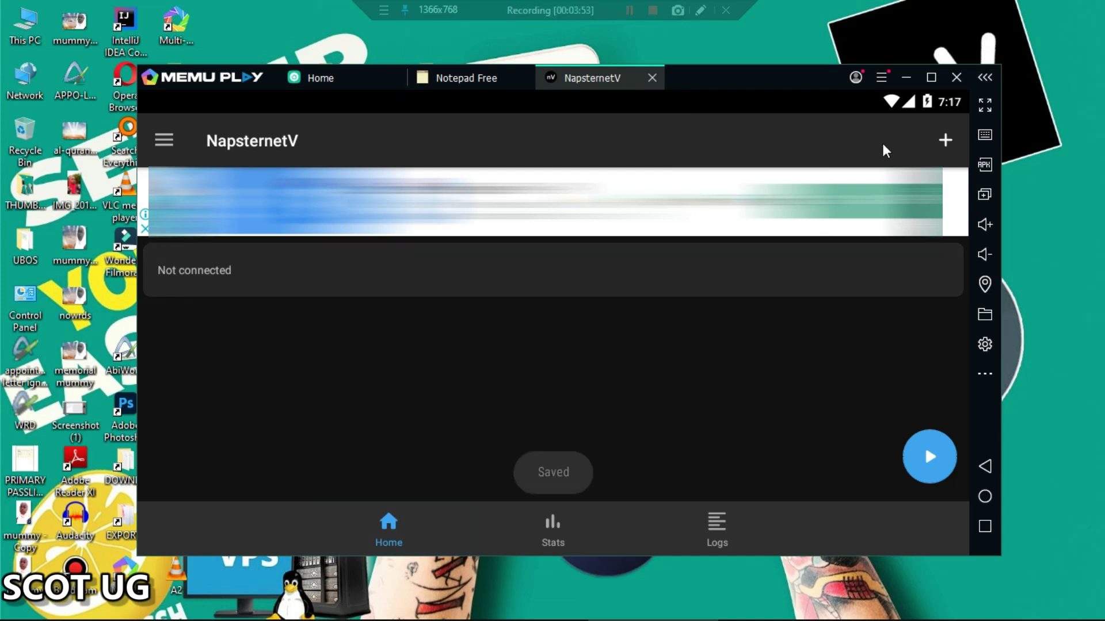
left_click(944, 140)
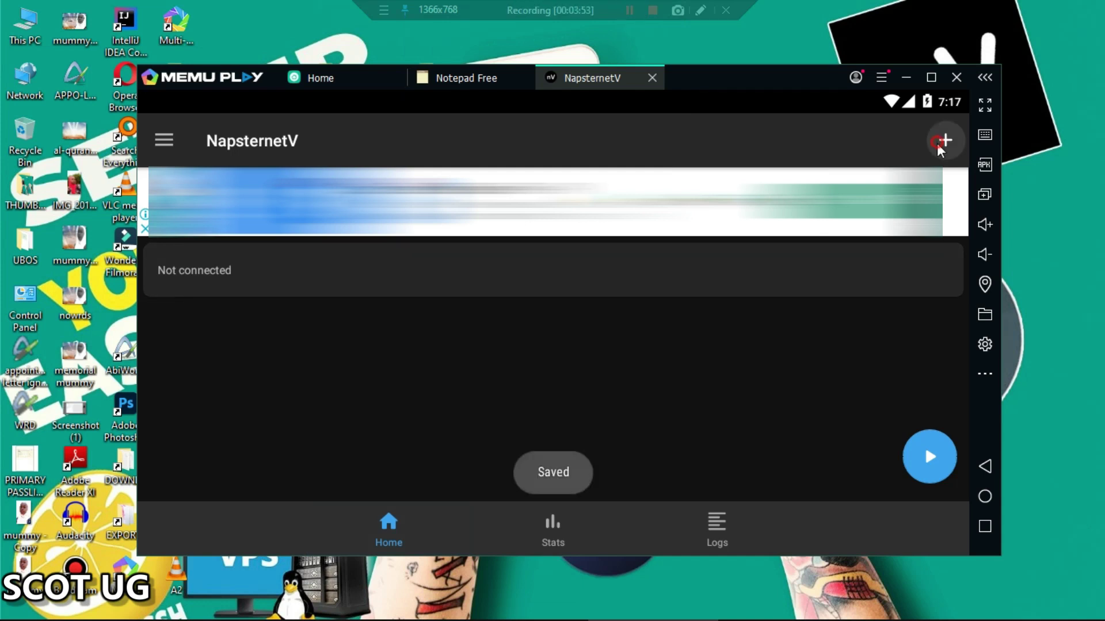
left_click(863, 194)
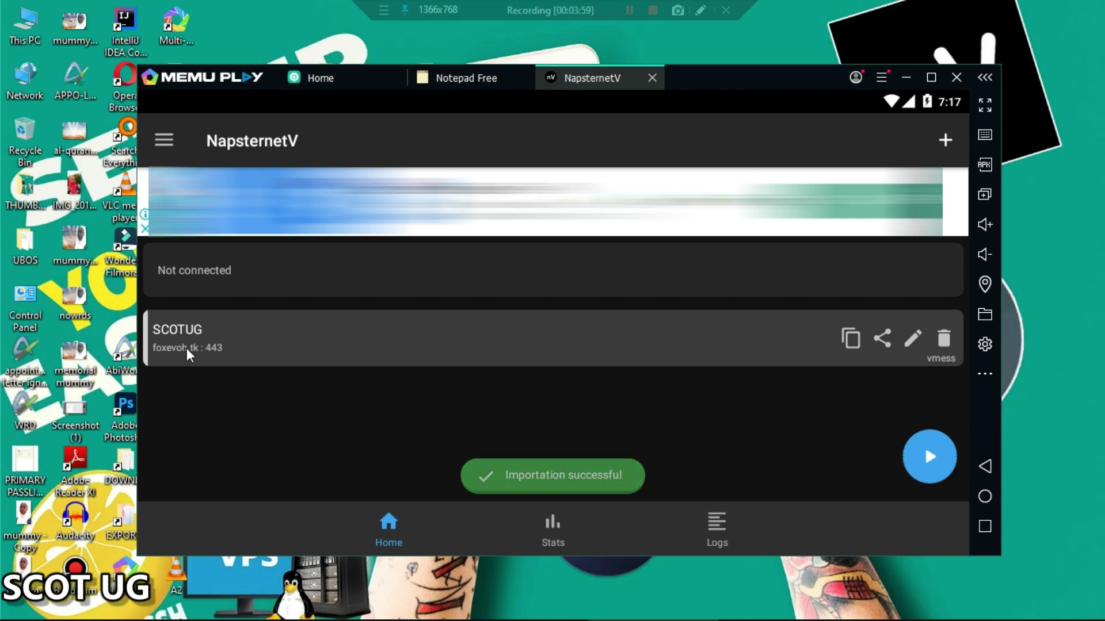
Edit SCOTUG and copy its address foxevoh.tk into the Request Host/SNI field.
left_click(185, 354)
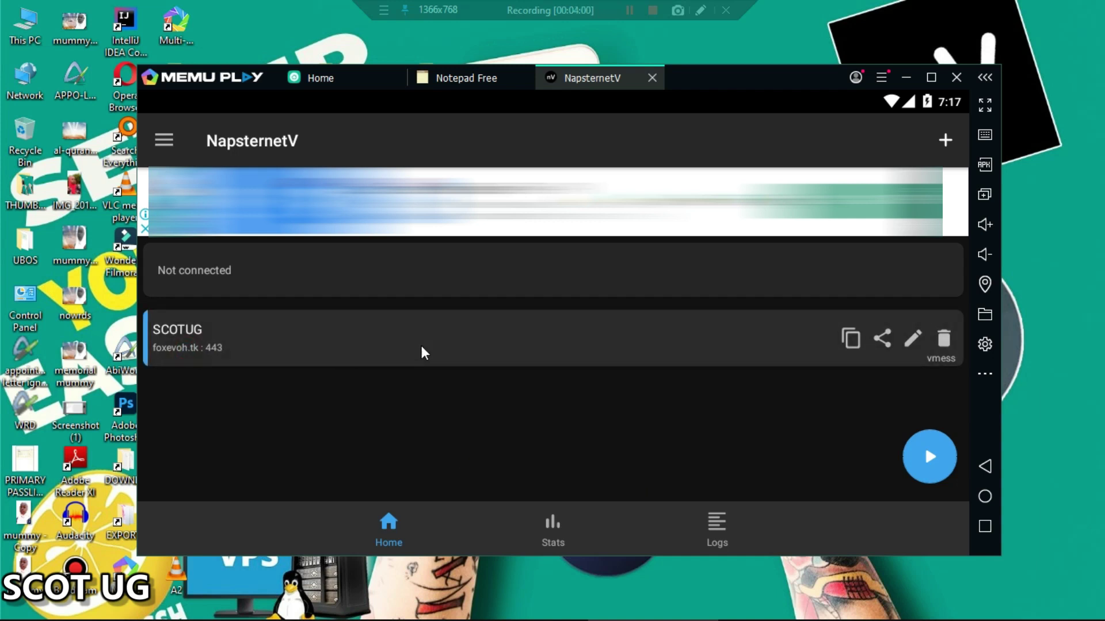
left_click(912, 340)
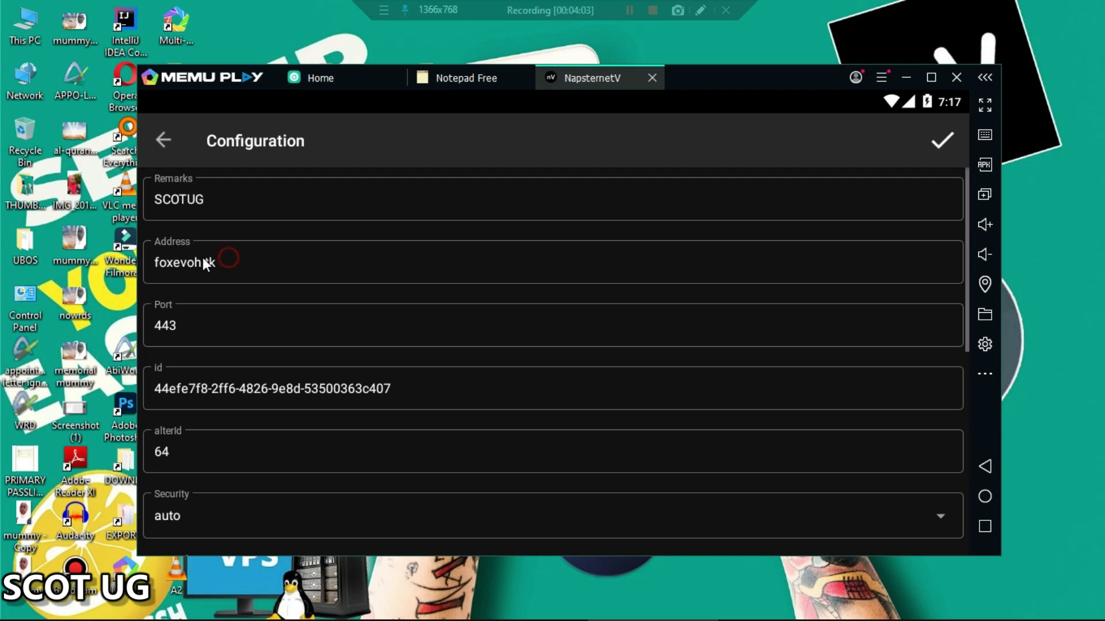
double_click(175, 263)
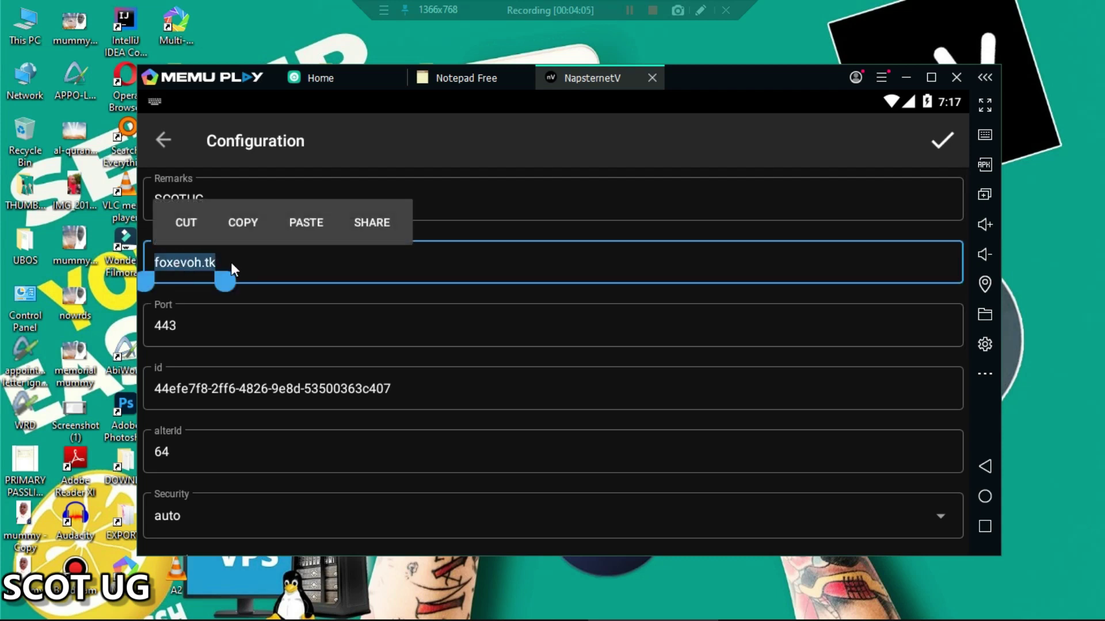
left_click(247, 218)
scroll(261, 299, "down", 8)
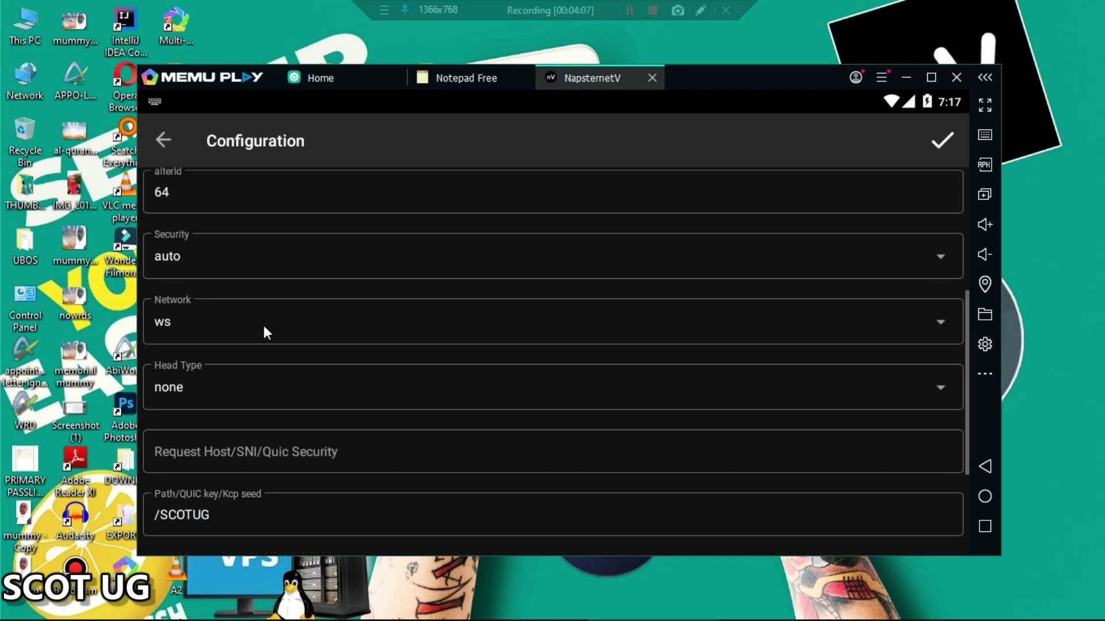
left_click(249, 298)
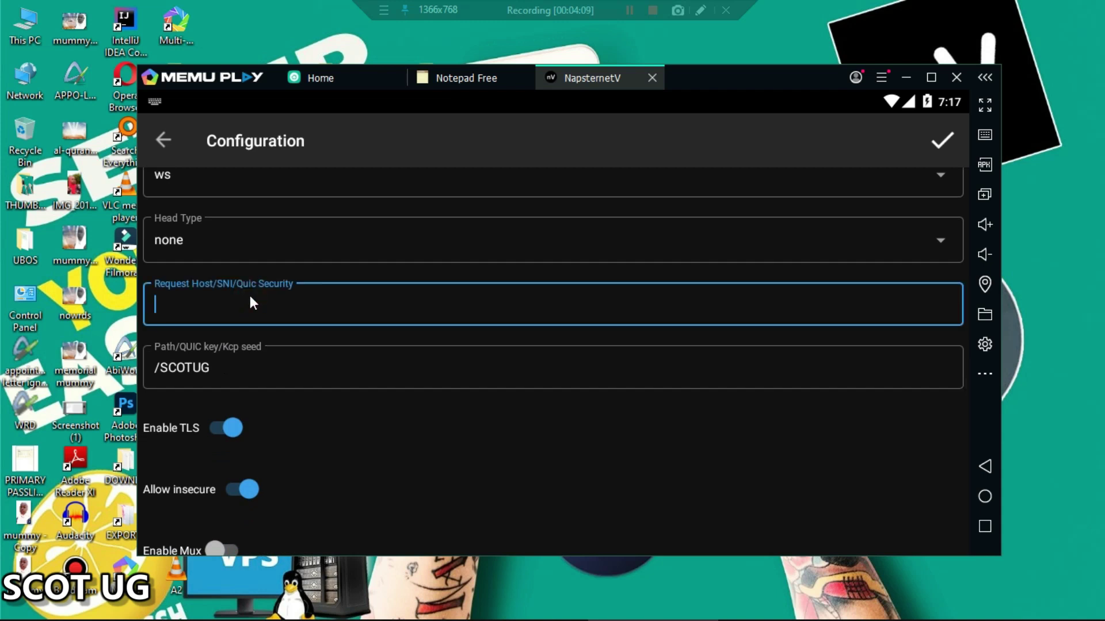
key("ctrl+v")
Change the Address to 'puth' and save the SCOTUG config.
scroll(244, 290, "up", 6)
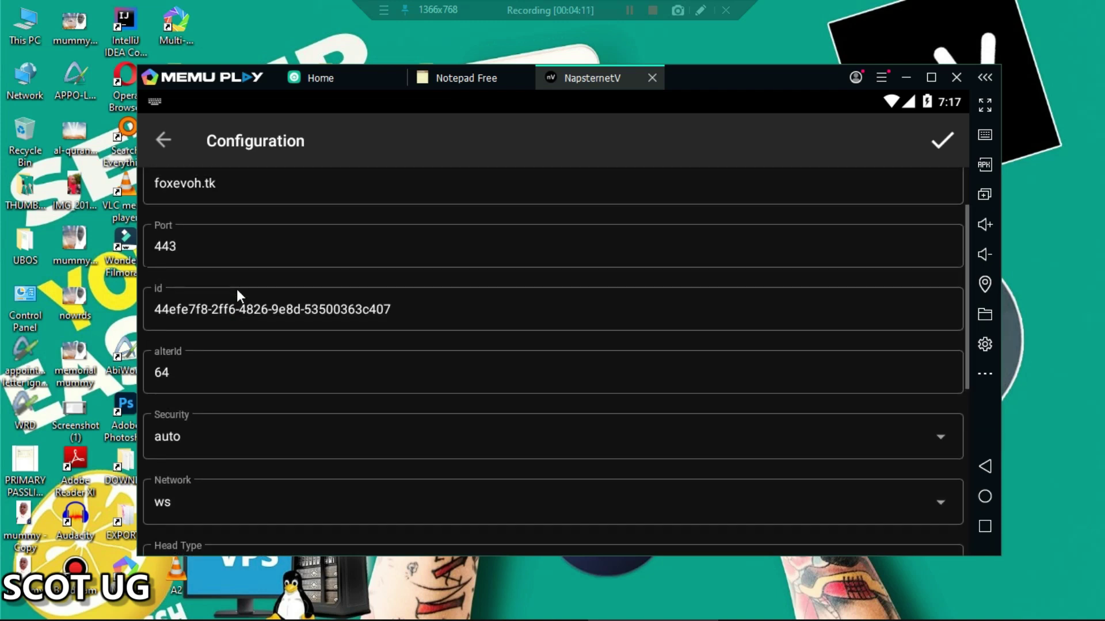
scroll(237, 289, "up", 2)
left_click(229, 262)
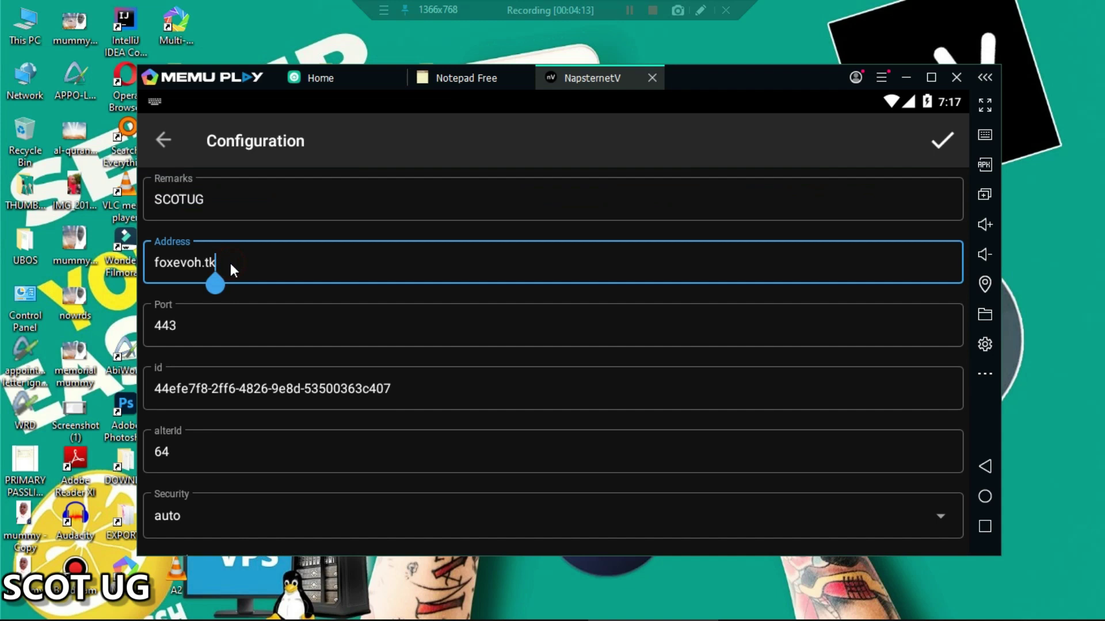
key("BackSpace")
key("BackSpace")
key("BackSpace")
key("BackSpace")
key("BackSpace")
key("BackSpace")
key("BackSpace")
key("BackSpace")
key("BackSpace")
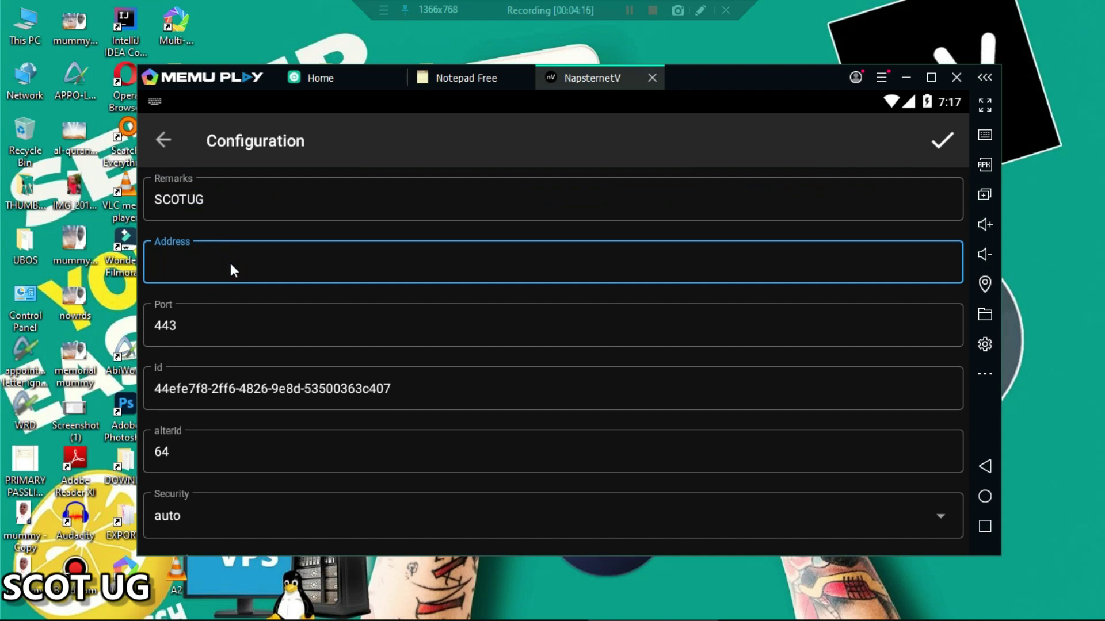
type("puth")
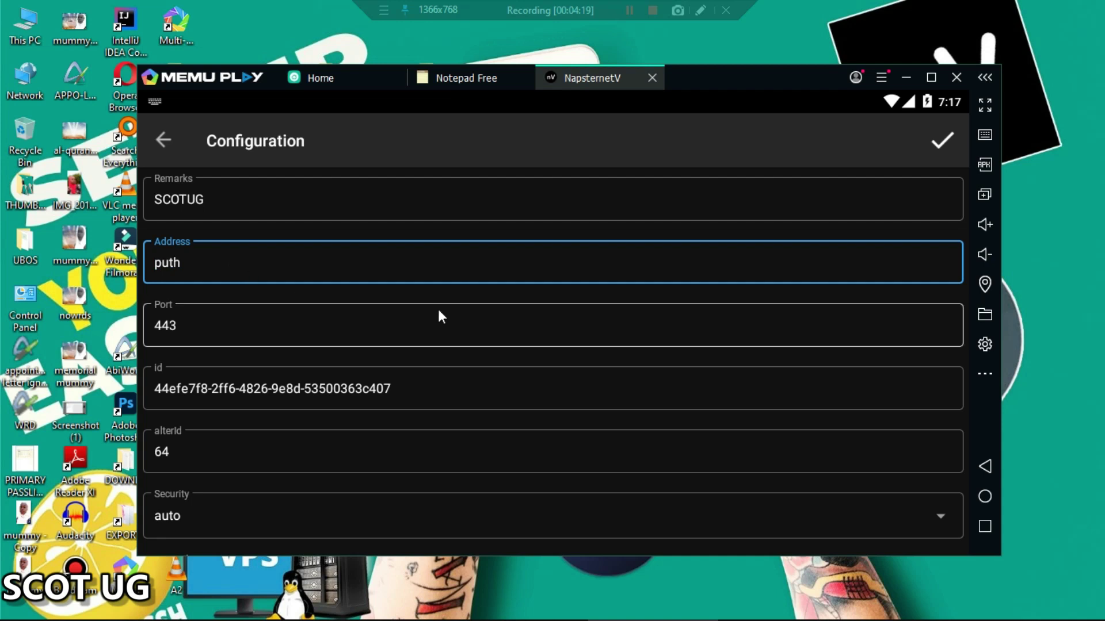
left_click(944, 152)
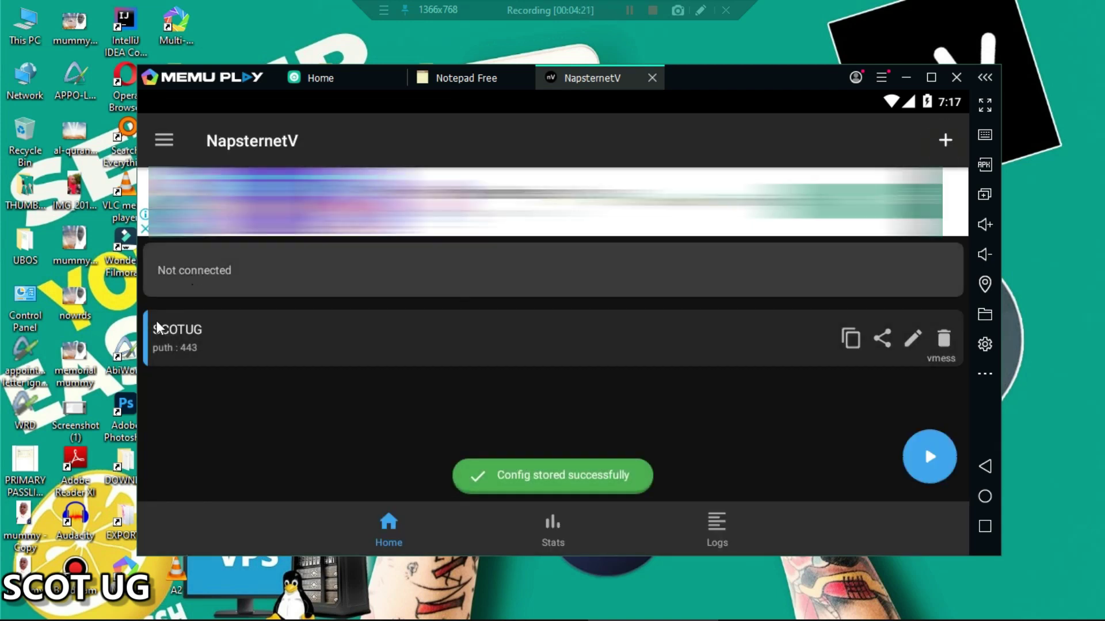
Start exporting SCOTUG with Config Filename 'SCOTUG' and Lock the configuration ticked.
left_click(884, 342)
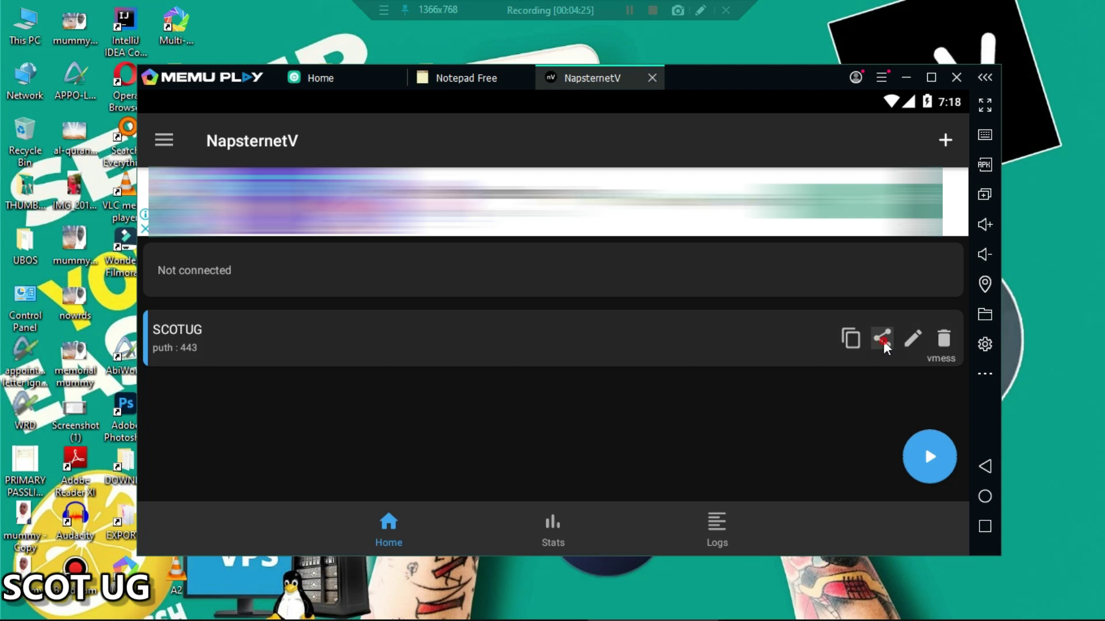
left_click(377, 201)
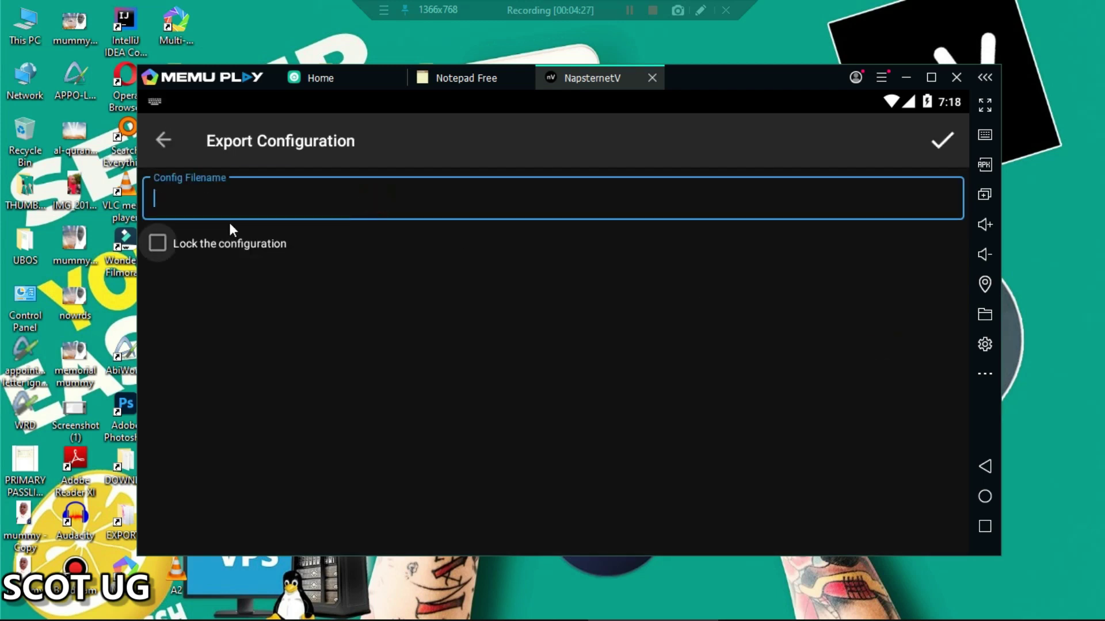
left_click(197, 245)
type("ggsdfdsfdhfgj")
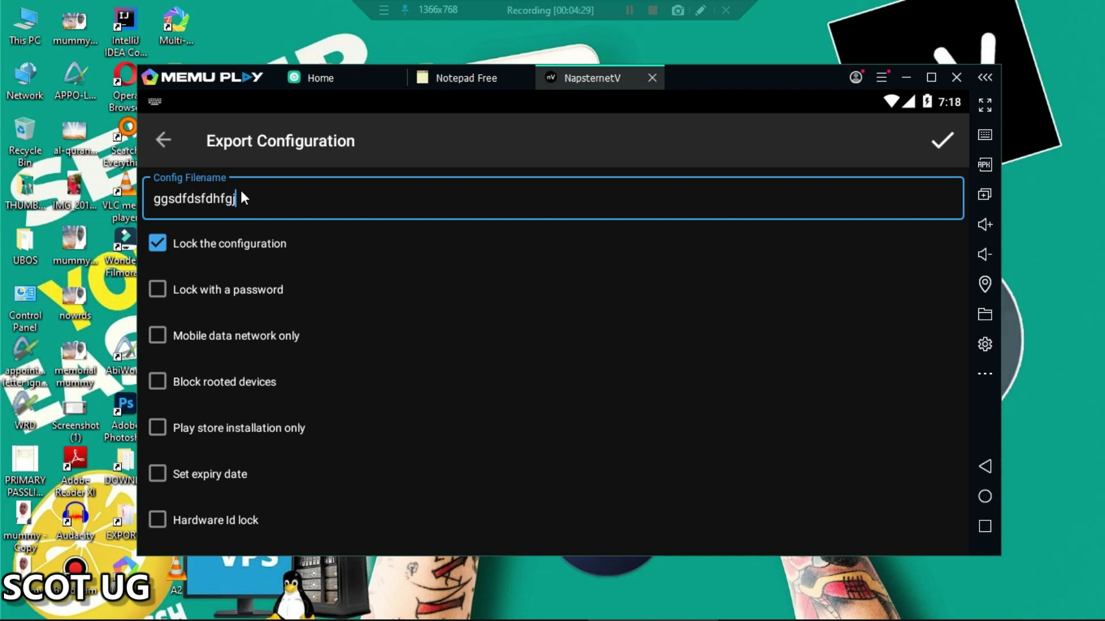
key("BackSpace")
key("BackSpace")
key("BackSpace")
key("BackSpace")
key("BackSpace")
key("BackSpace")
key("BackSpace")
key("BackSpace")
key("BackSpace")
key("BackSpace")
key("BackSpace")
key("BackSpace")
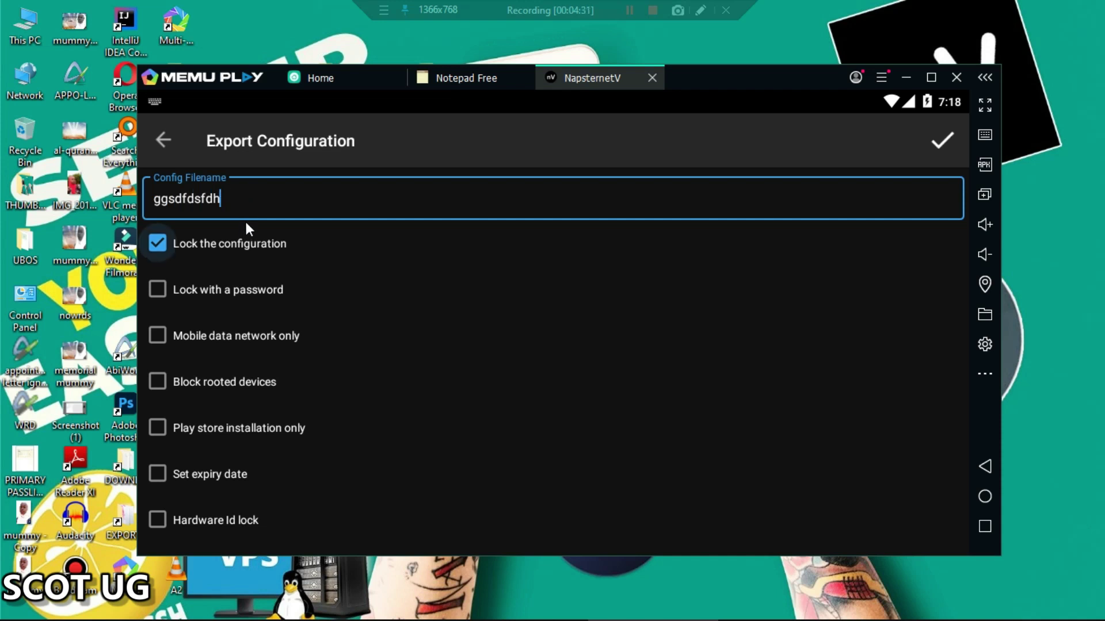
type("SCOTUG")
Leave password and mobile-data-only off; enable Block rooted devices and Play store installation only.
left_click(259, 280)
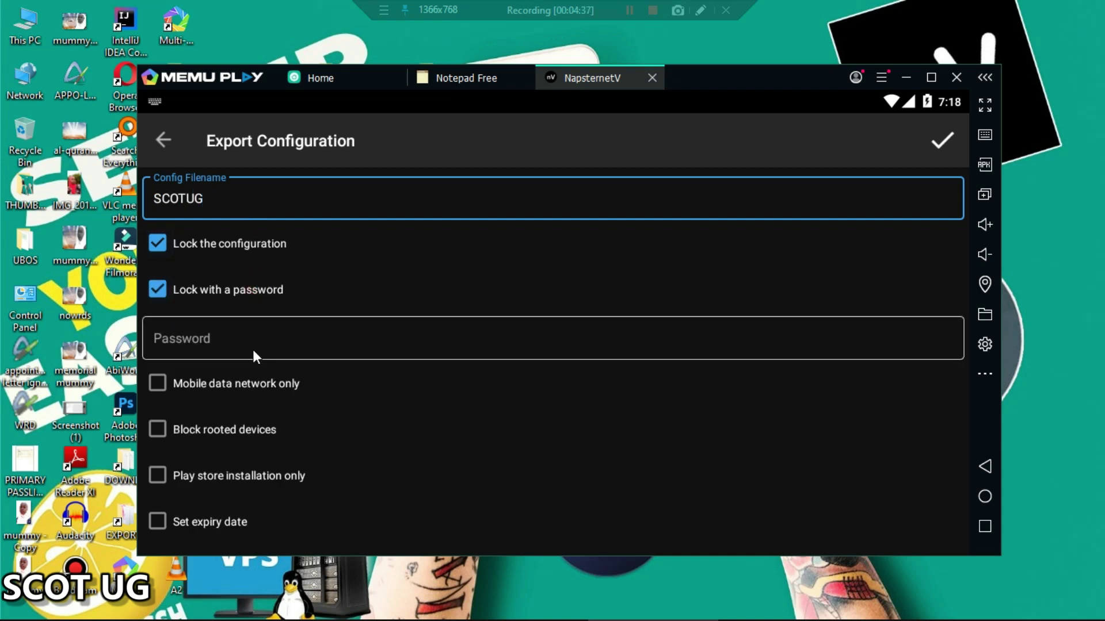
left_click(252, 349)
left_click(236, 284)
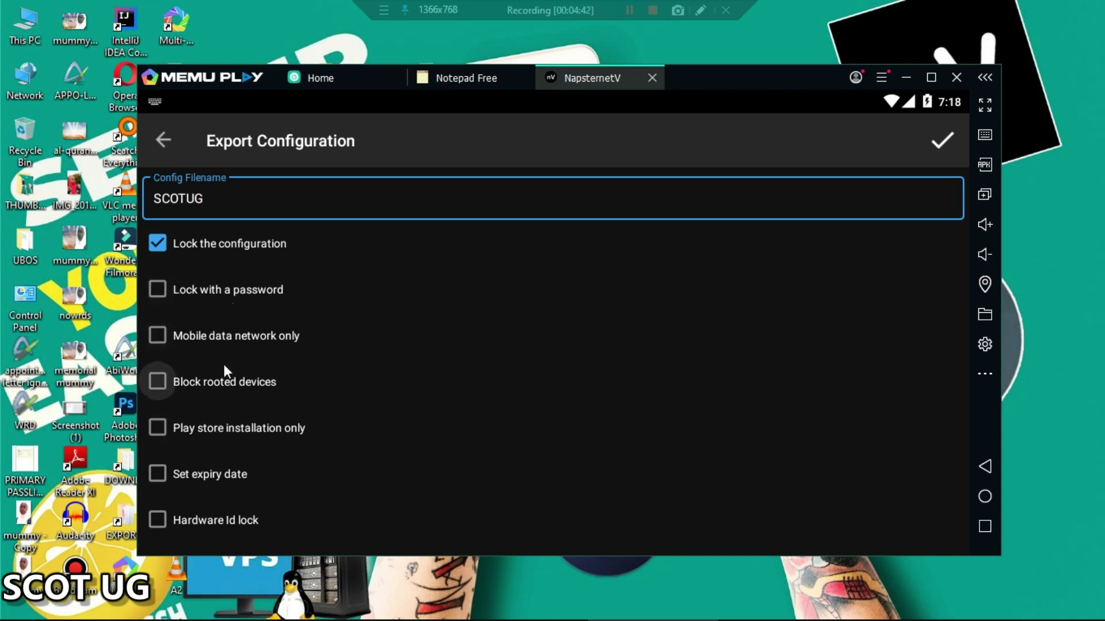
left_click(221, 340)
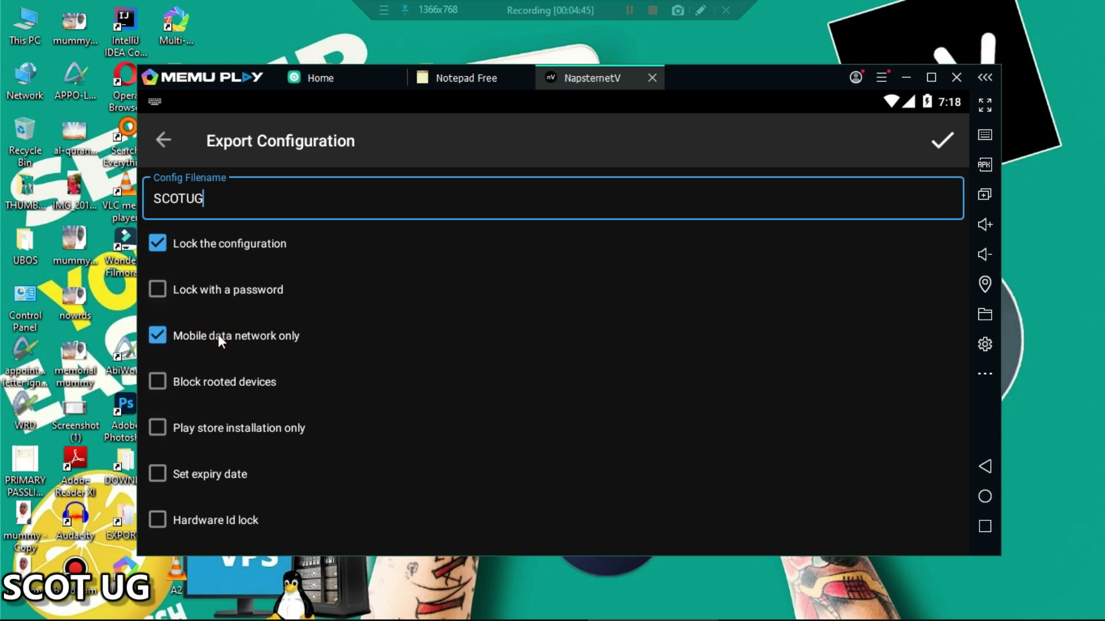
left_click(220, 337)
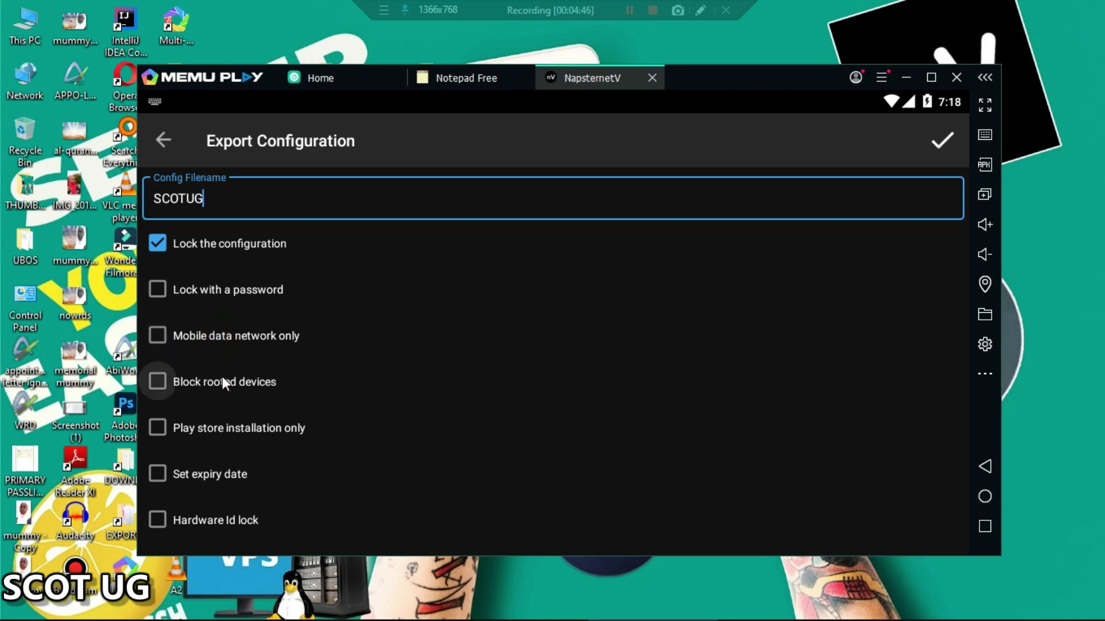
left_click(212, 386)
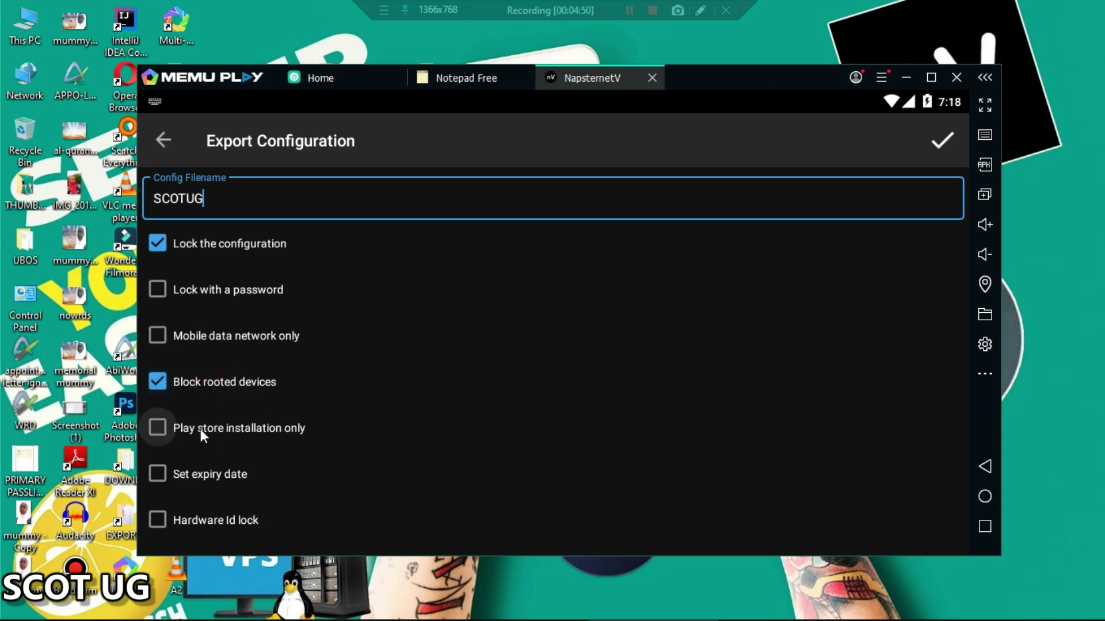
left_click(243, 425)
Set the export's expiry date to 19 February 2021.
left_click(224, 474)
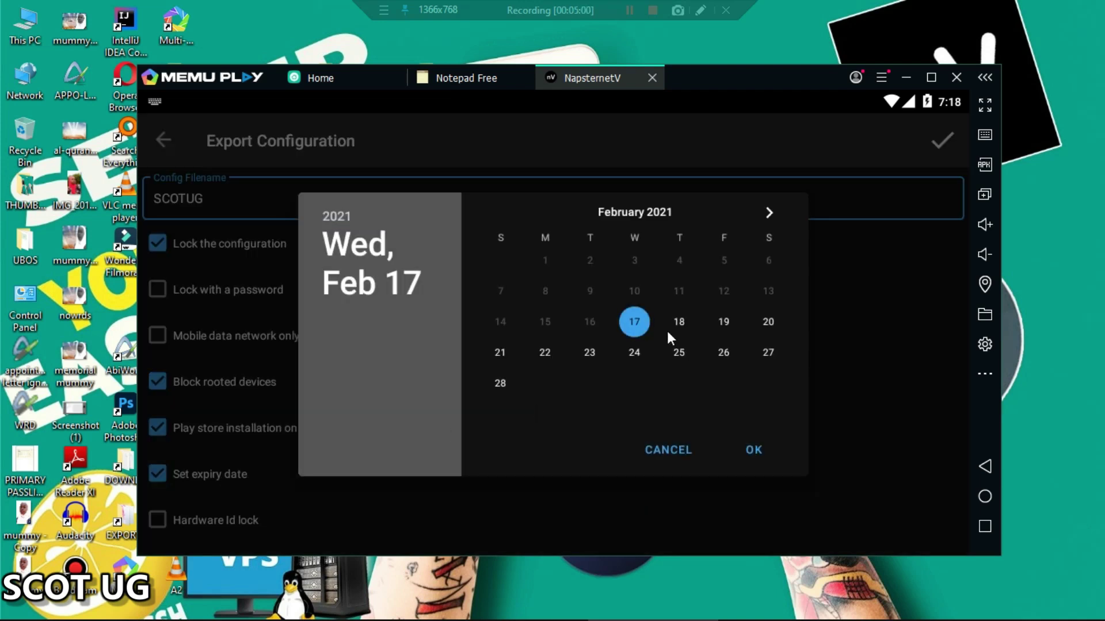
left_click(726, 326)
left_click(756, 444)
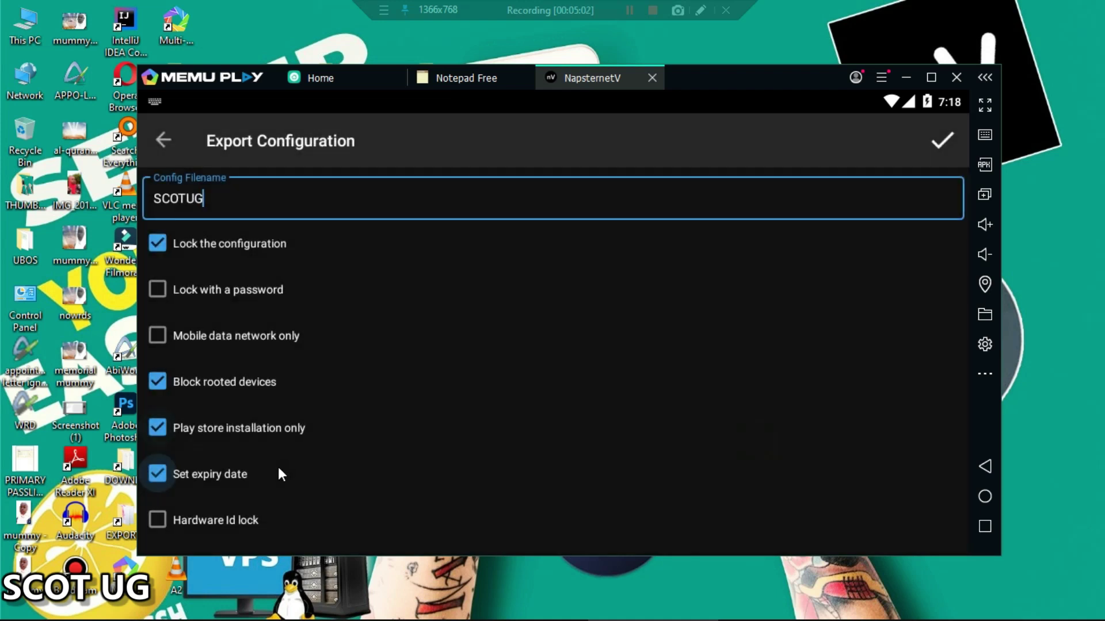
Toggle Hardware Id lock on and off, leaving it disabled.
left_click(234, 524)
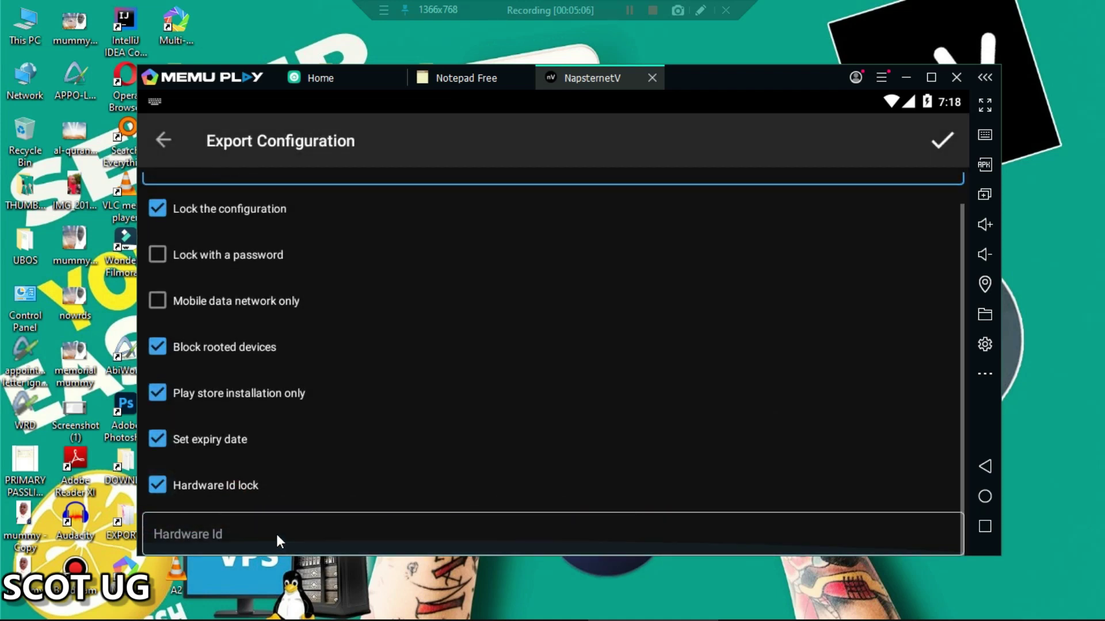
left_click(234, 535)
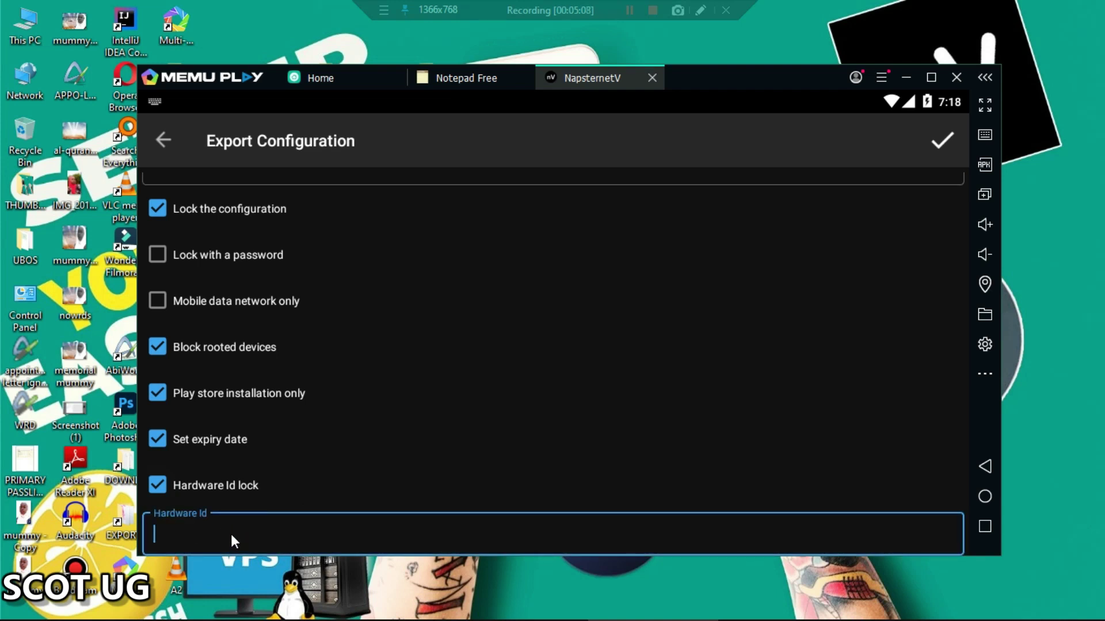
left_click(225, 483)
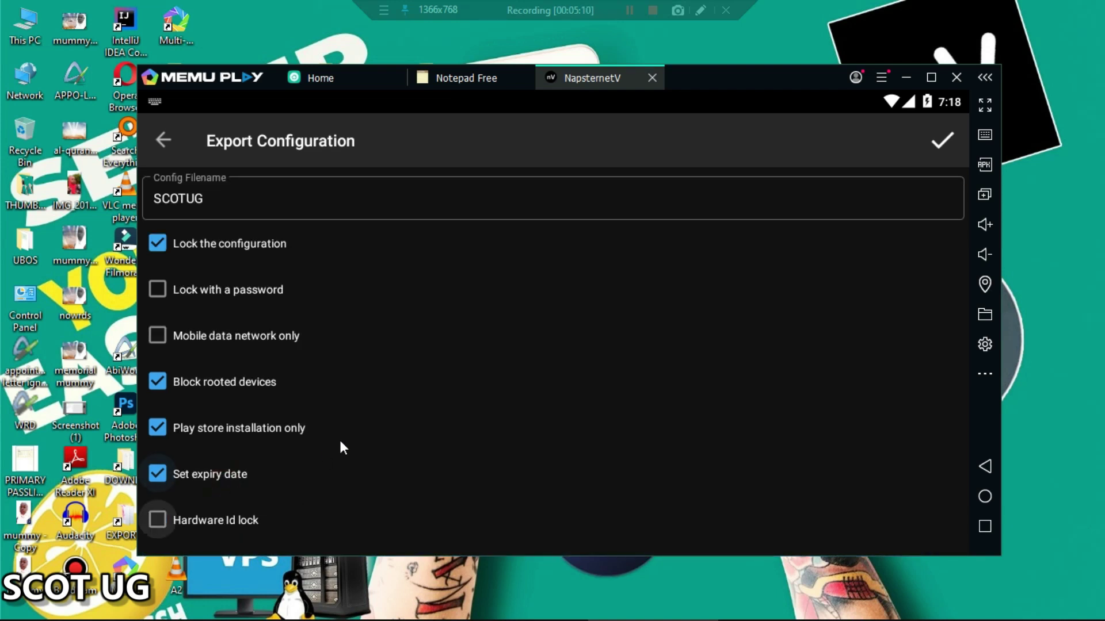
left_click(225, 519)
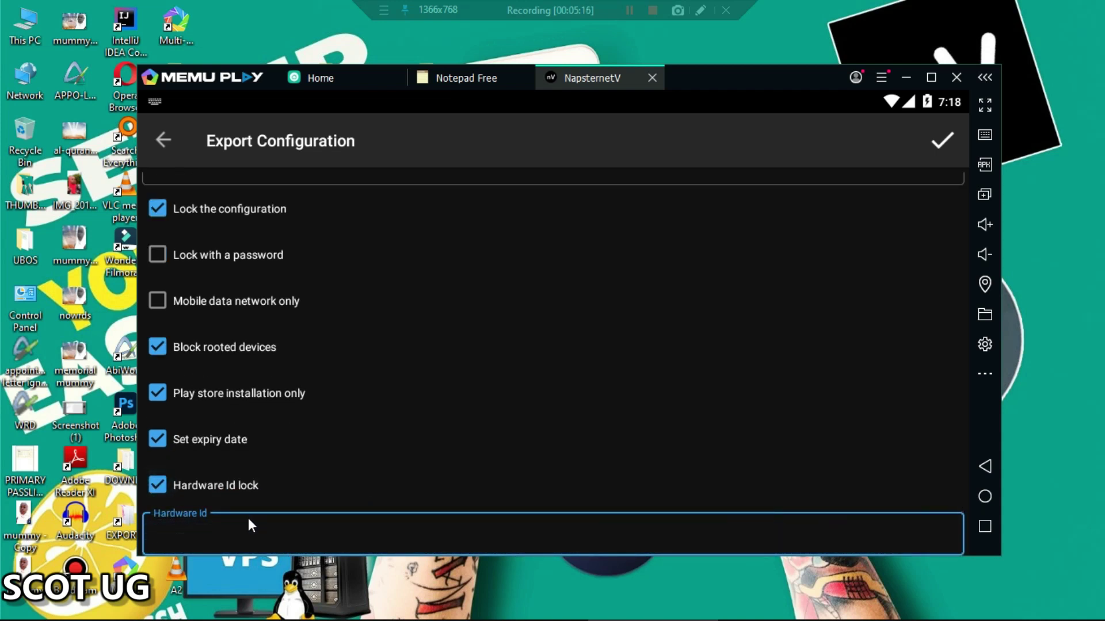
left_click(242, 487)
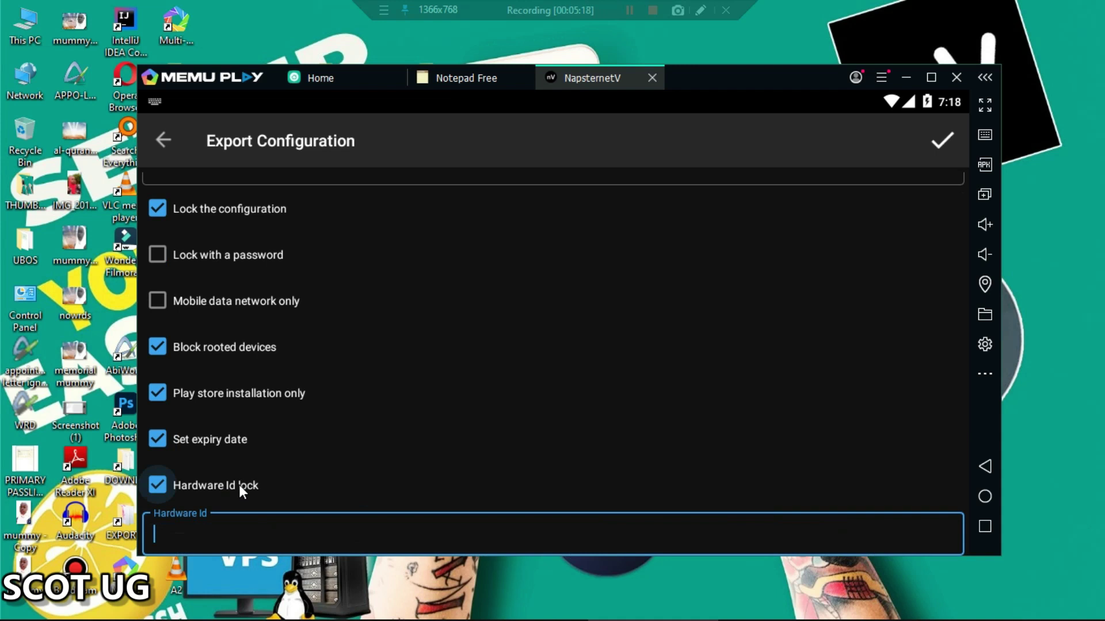
left_click(239, 485)
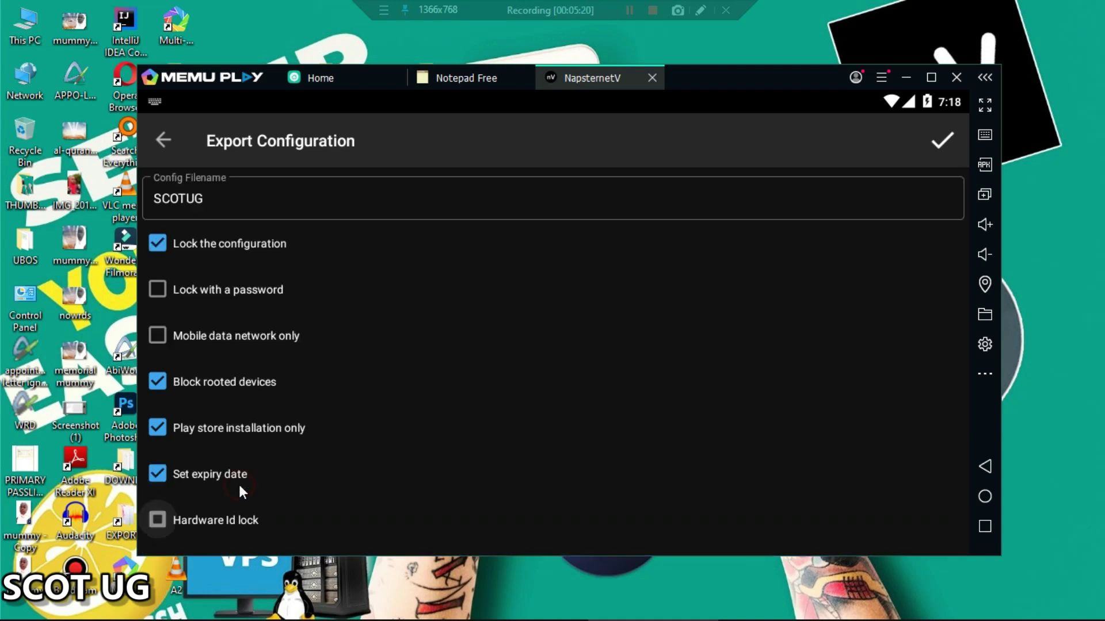
Confirm the export and save SCOTUG.npv2 into the revealed G011C internal storage.
left_click(927, 131)
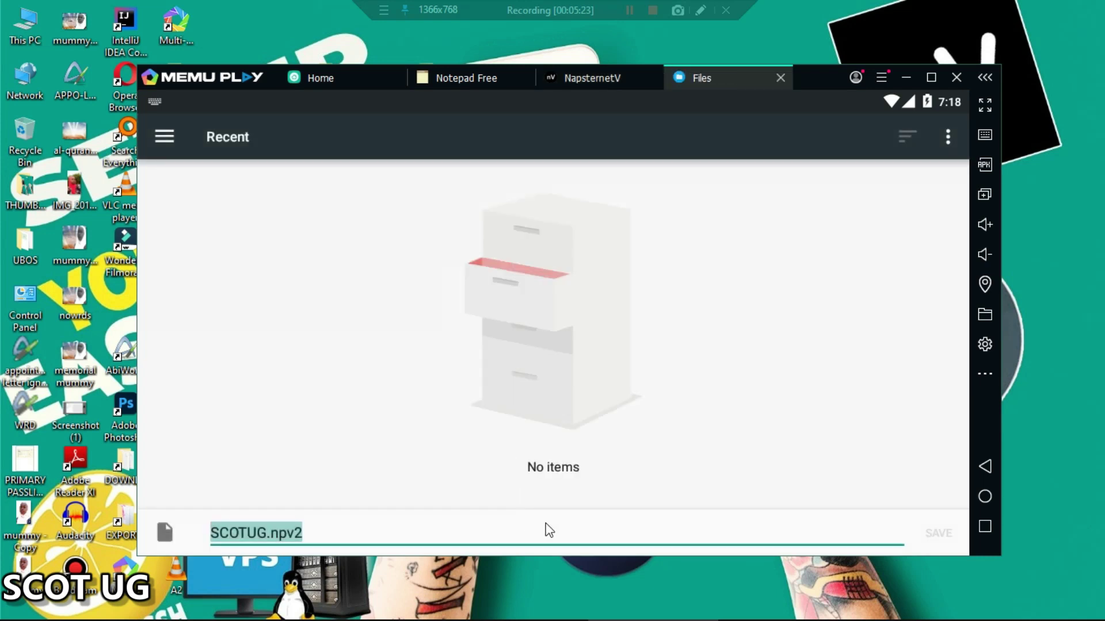
left_click(399, 521)
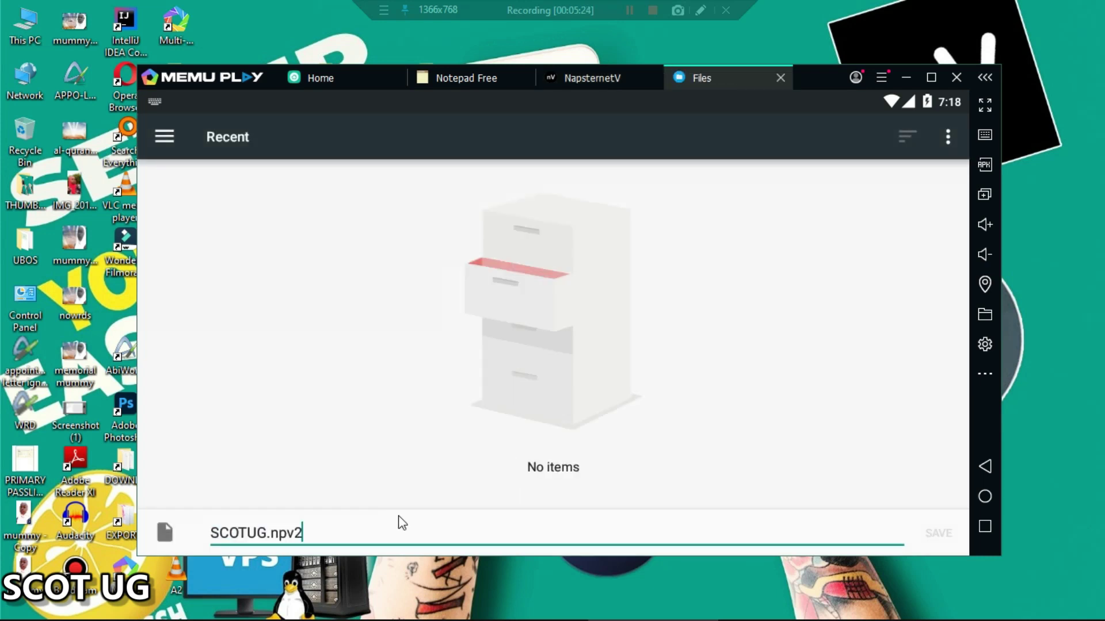
left_click(948, 136)
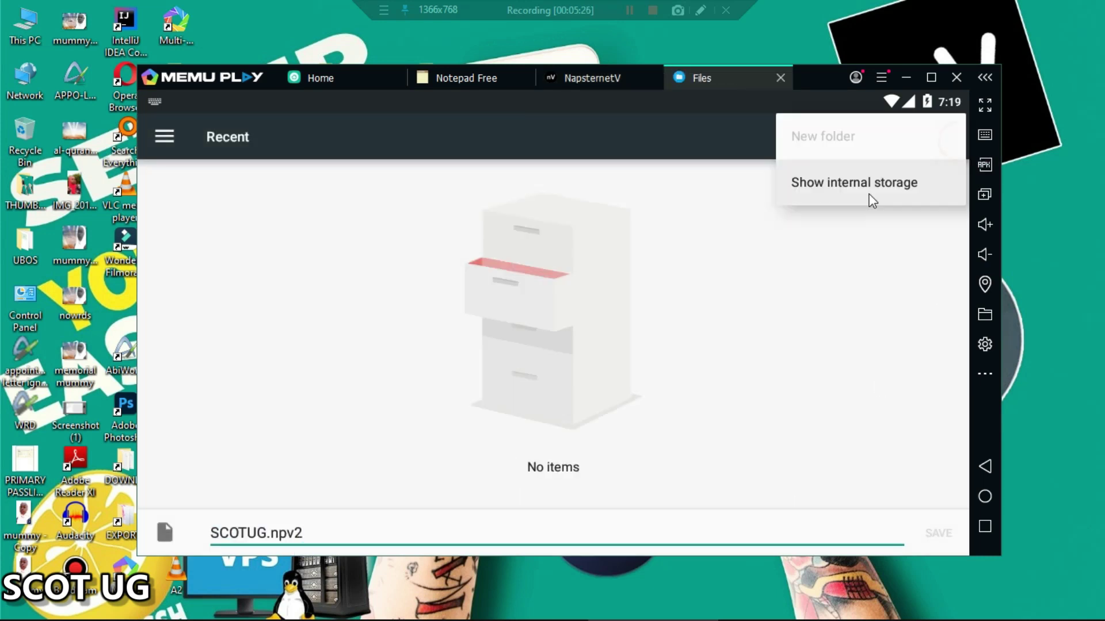
left_click(868, 180)
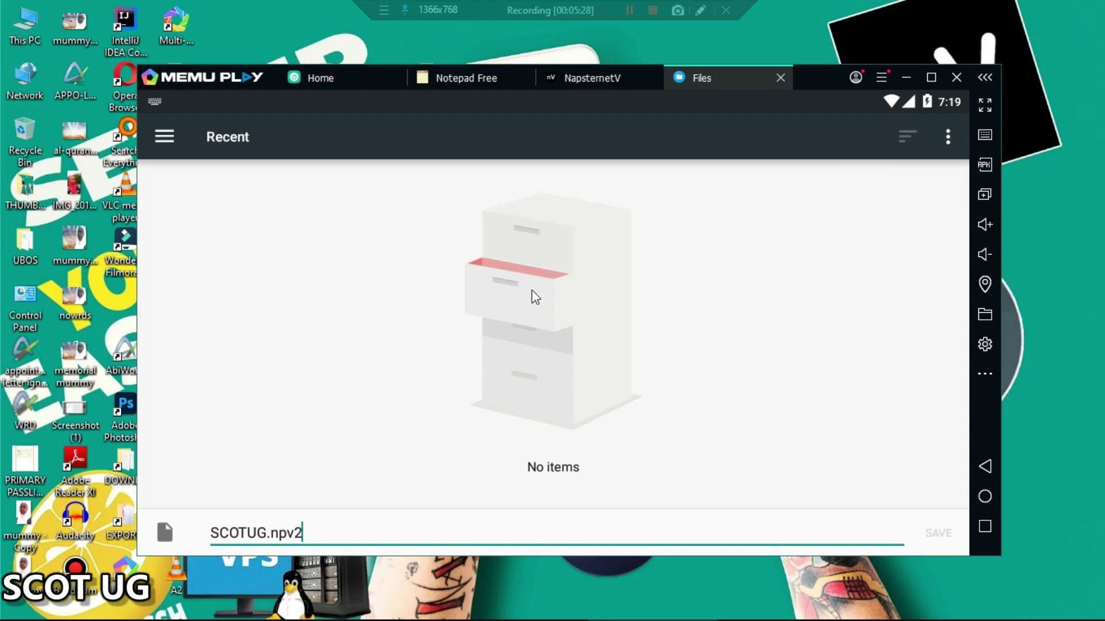
left_click(162, 140)
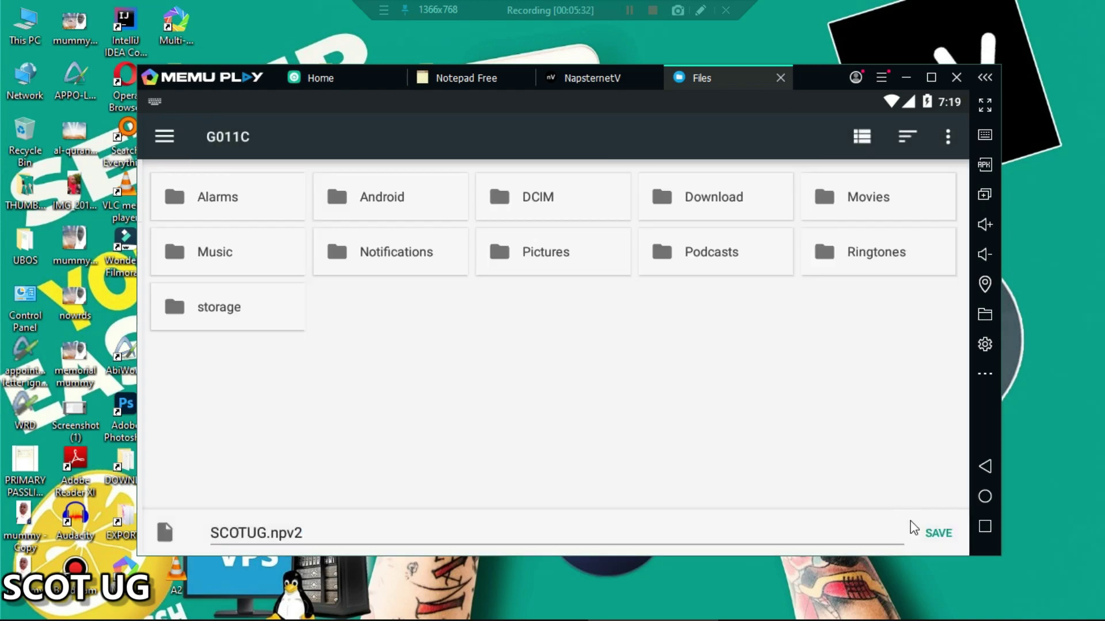
left_click(932, 530)
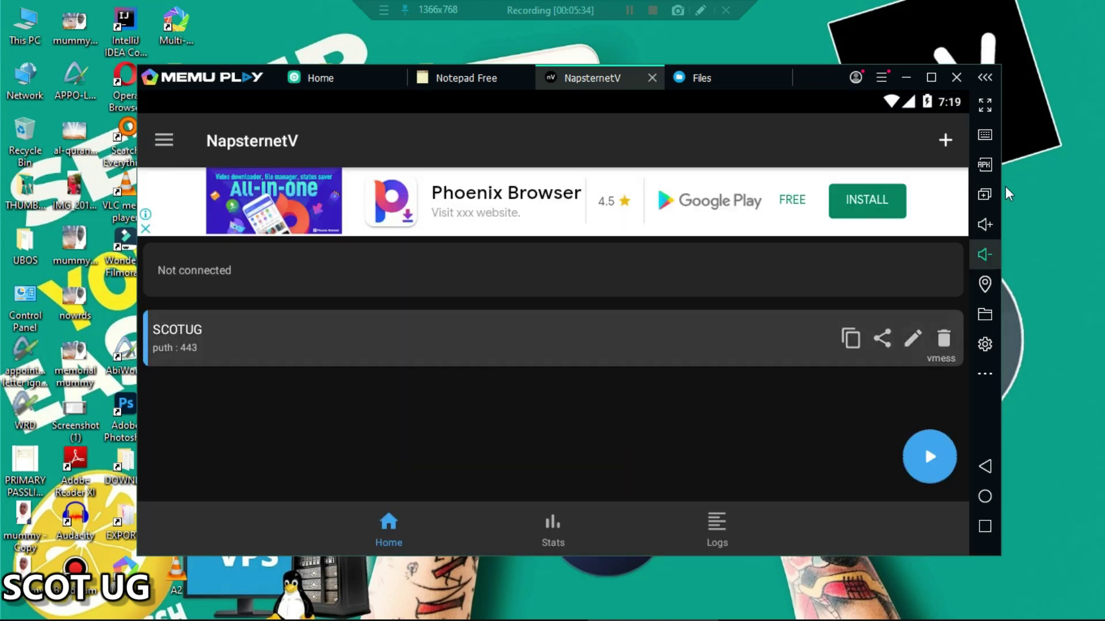
Choose Import npv2 config file and dismiss its hint with DON'T SHOW AGAIN.
left_click(946, 140)
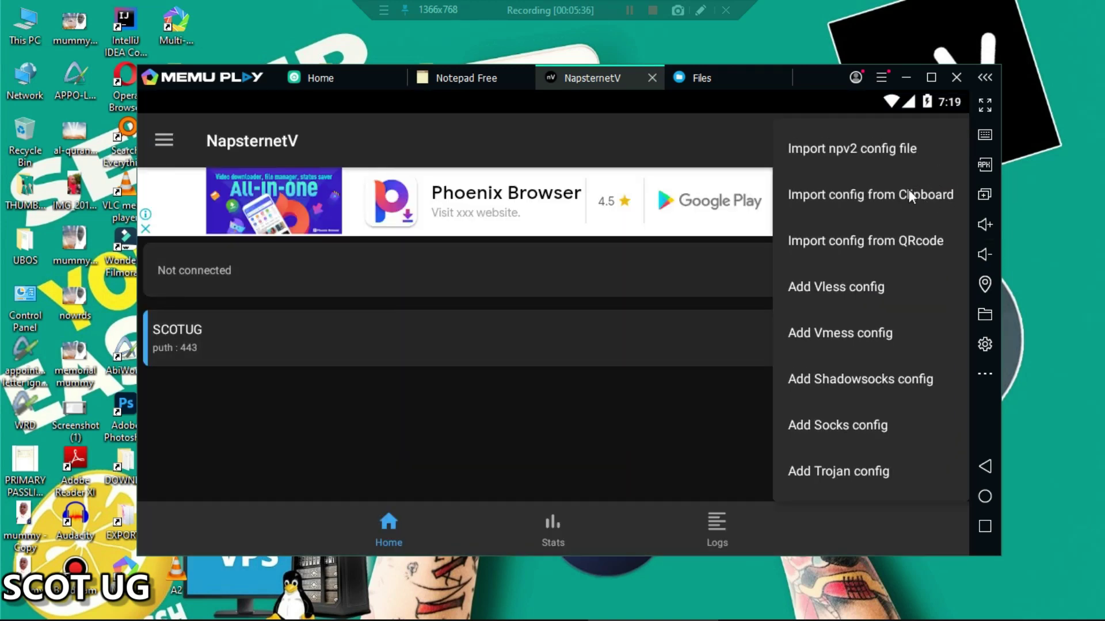
left_click(885, 154)
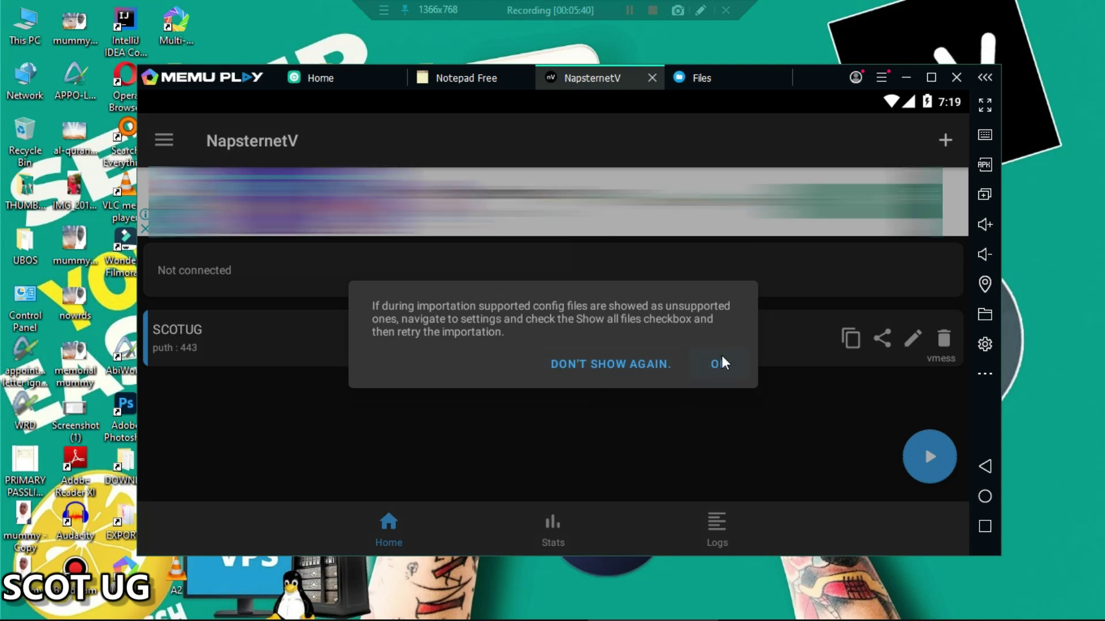
left_click(627, 366)
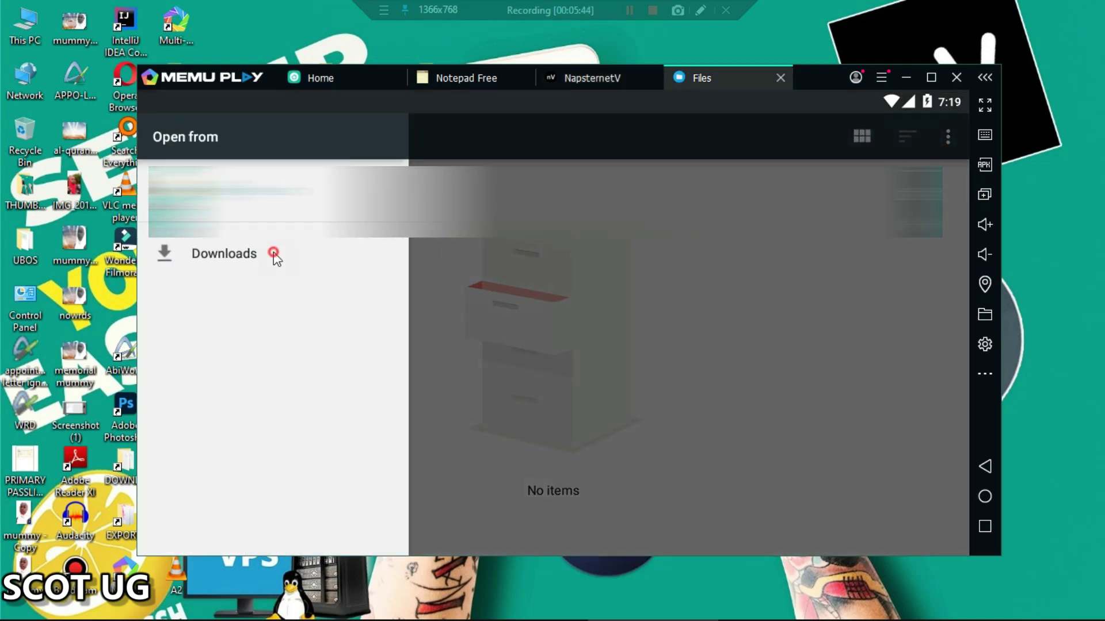
Browse to G011C storage and import SCOTUG.npv2 as a locked config.
left_click(274, 255)
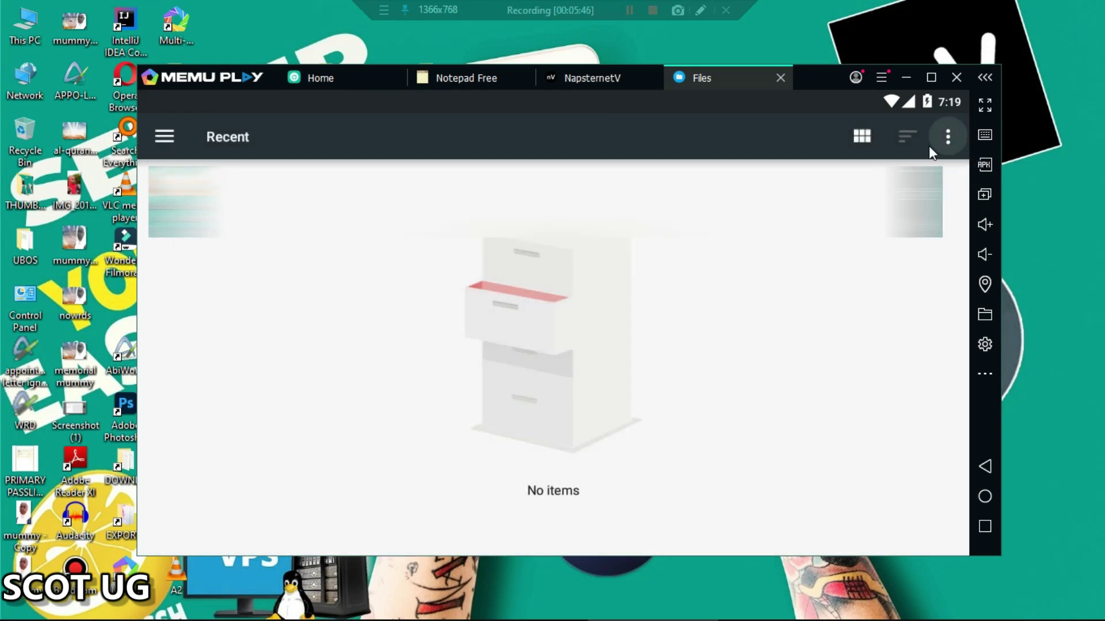
left_click(946, 138)
left_click(947, 138)
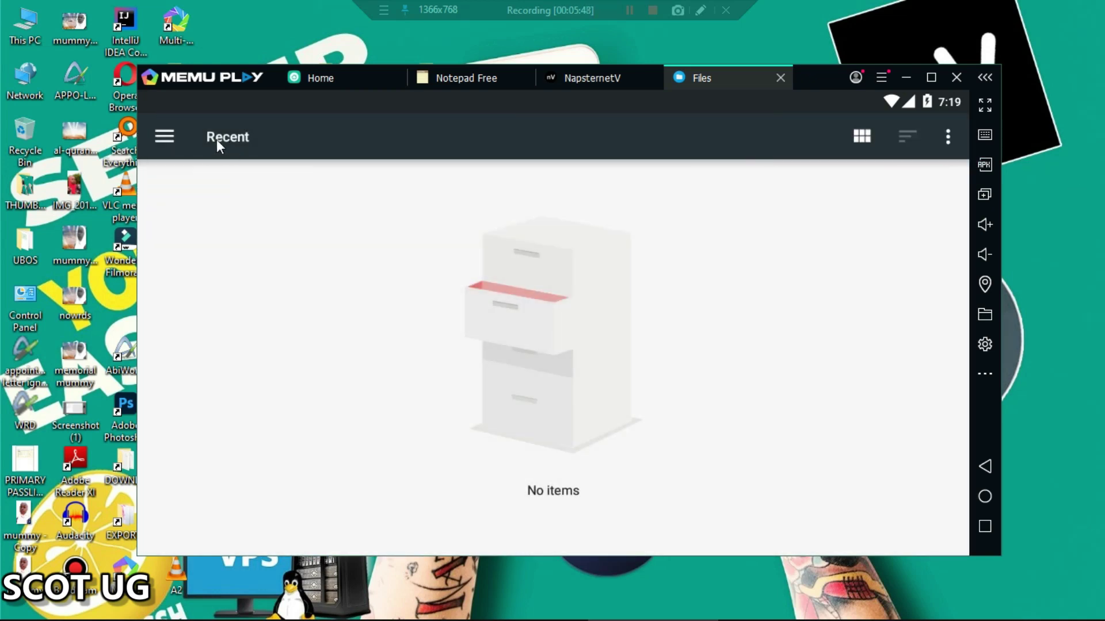
left_click(190, 135)
left_click(270, 314)
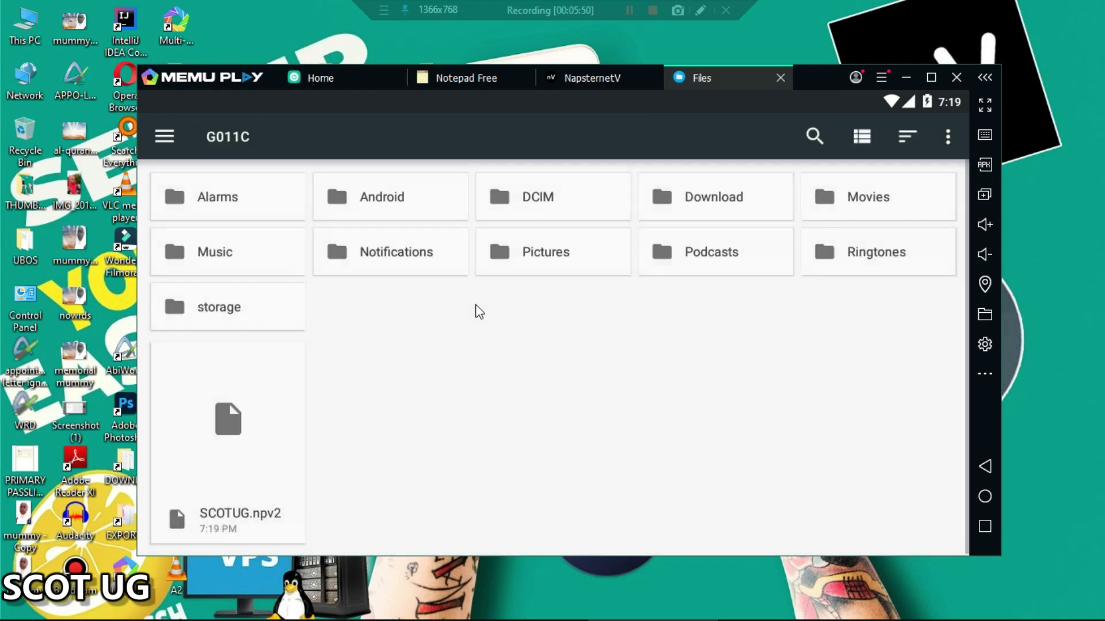
left_click(254, 422)
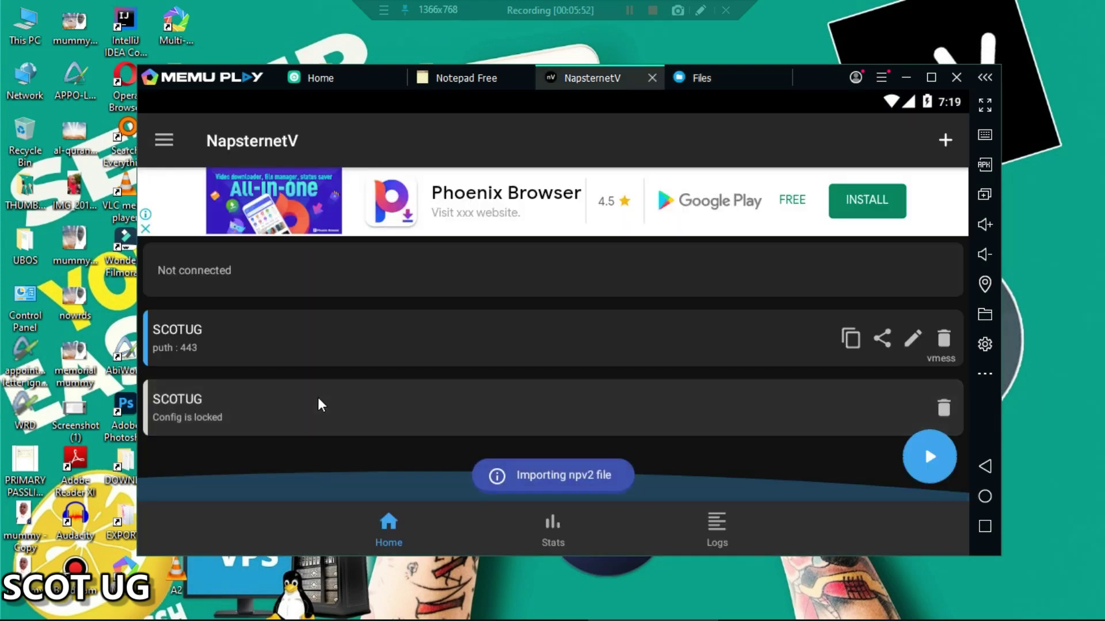
Switch from NapsternetV through the Notepad Free note to MEmu's Android home screen and its floating widget.
left_click(502, 82)
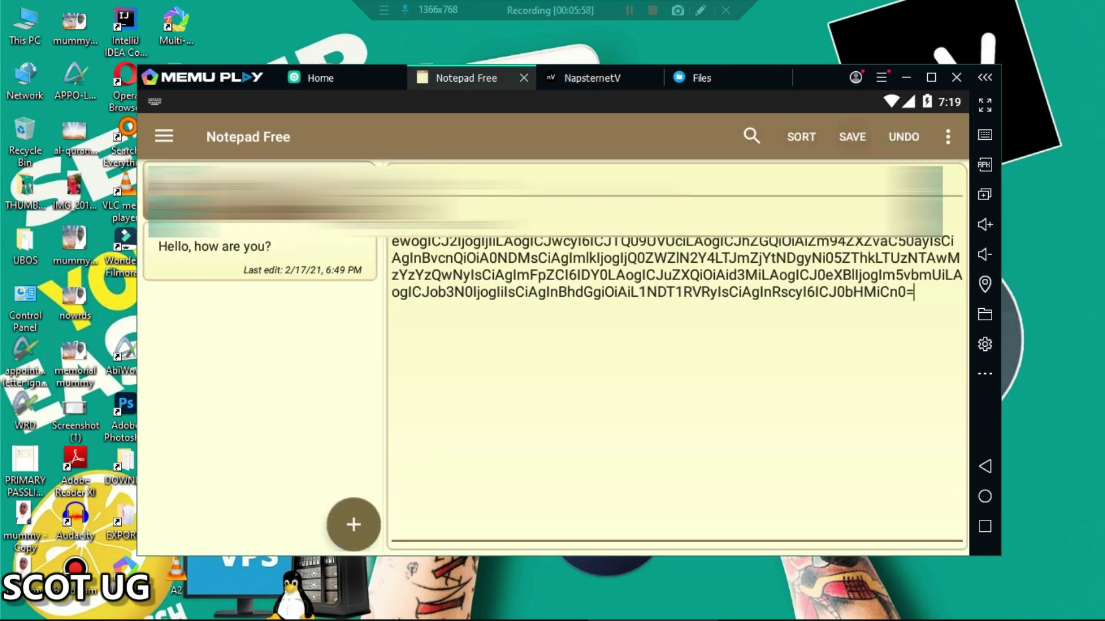
left_click(348, 75)
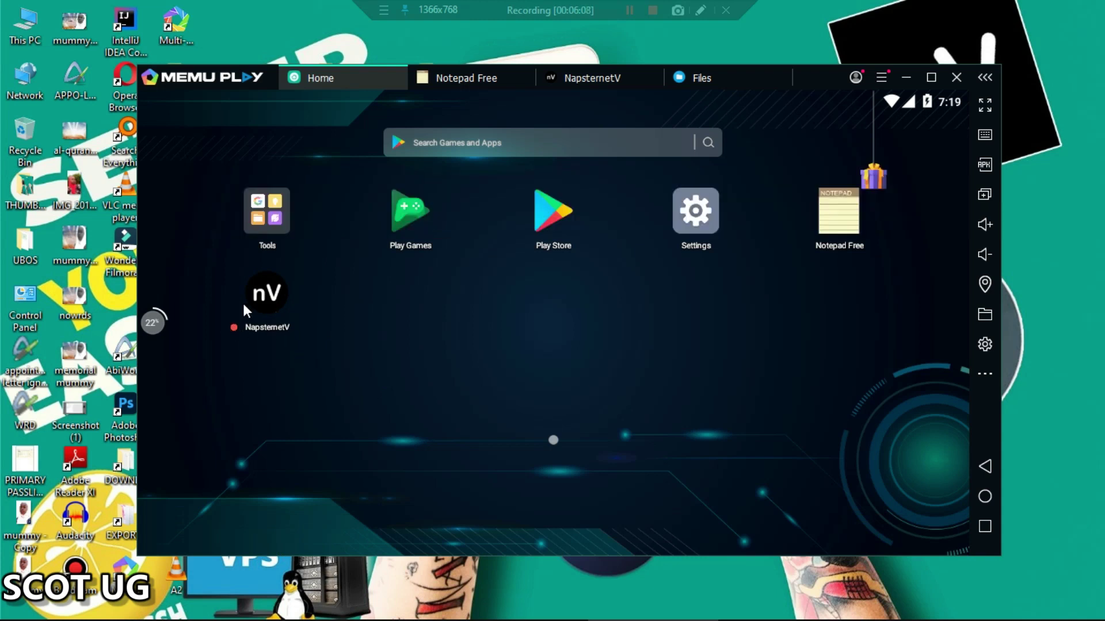
left_click(154, 323)
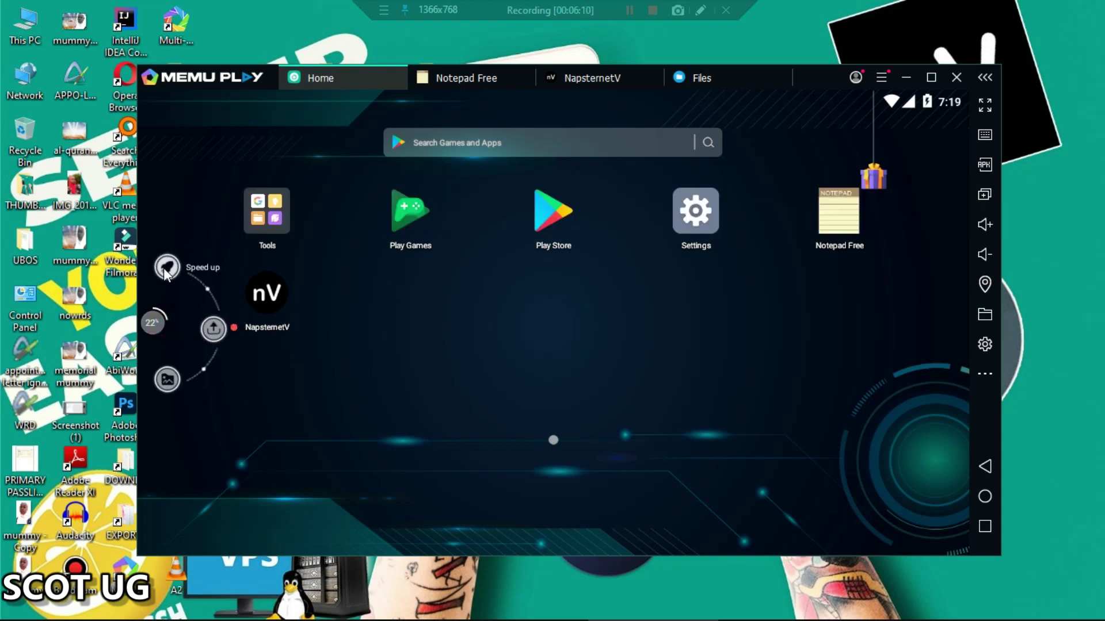